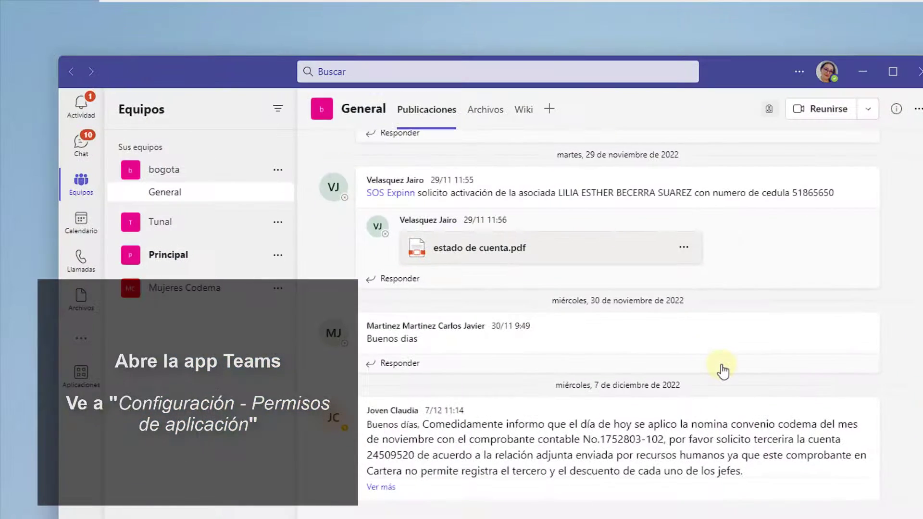
Open the app permissions in the Teams settings and check the access permissions of Word.
{"action": "left_click", "coordinate": [799, 71]}
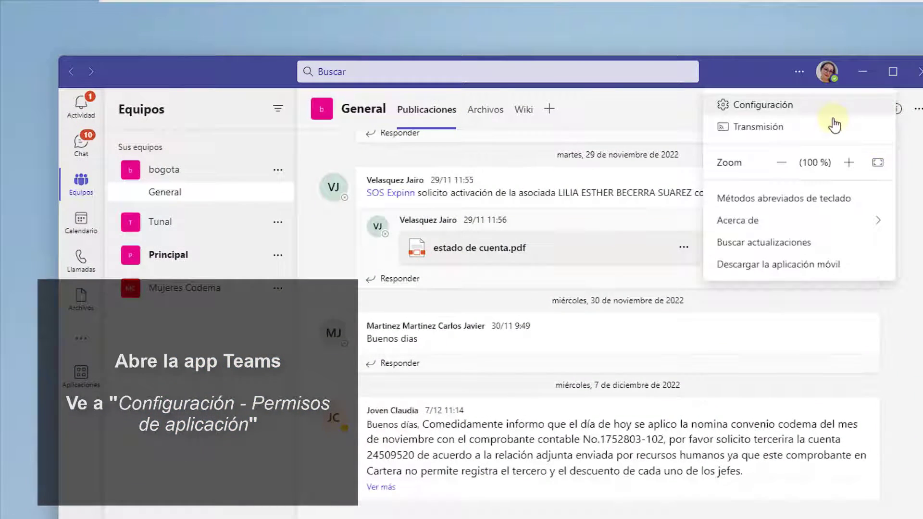
{"action": "left_click", "coordinate": [834, 115]}
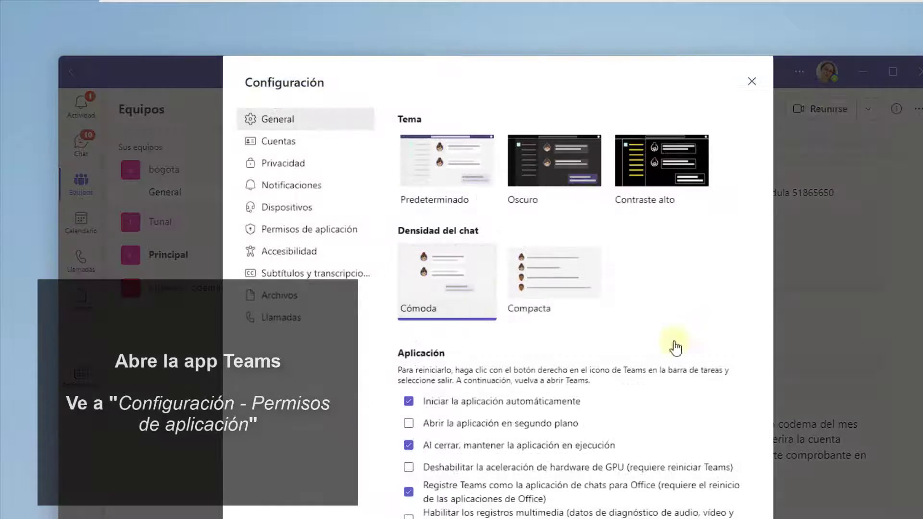
{"action": "left_click", "coordinate": [309, 229]}
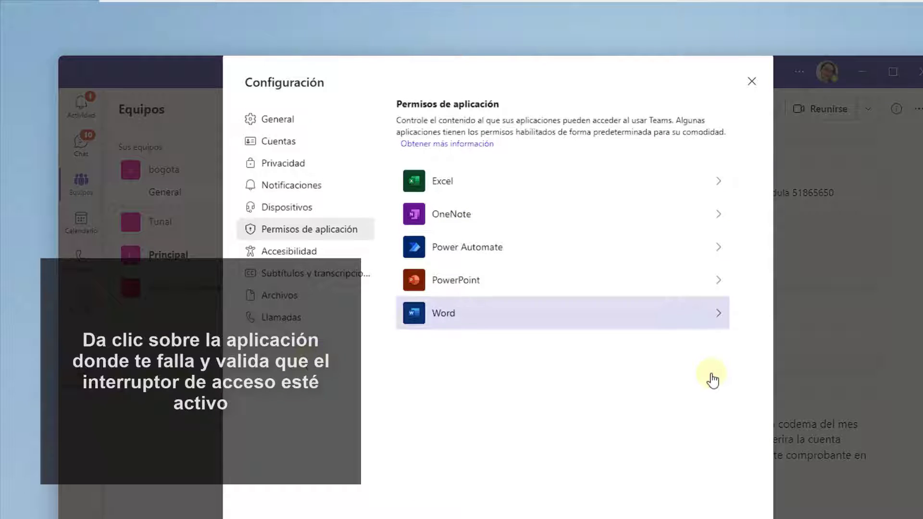
{"action": "left_click", "coordinate": [712, 313]}
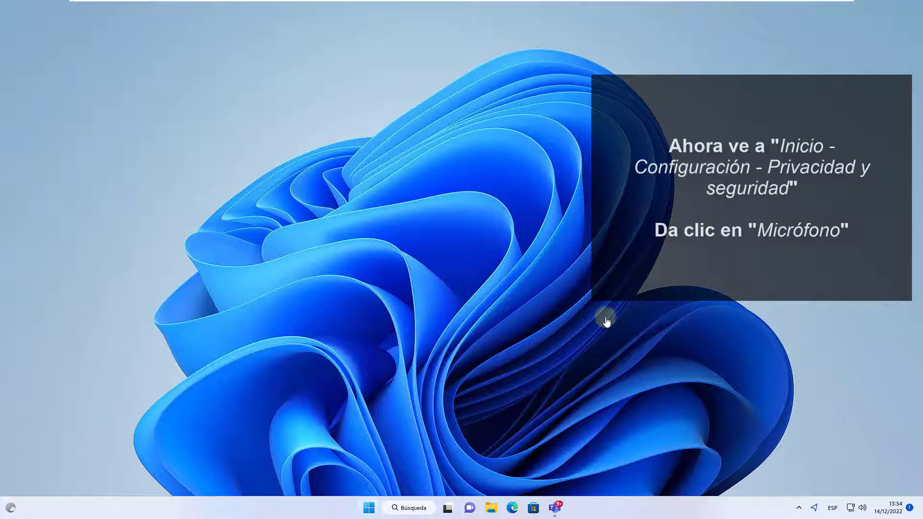
Review the microphone access permissions under Privacidad y seguridad in Windows Settings, including desktop app access, and close Settings.
{"action": "key", "text": "super"}
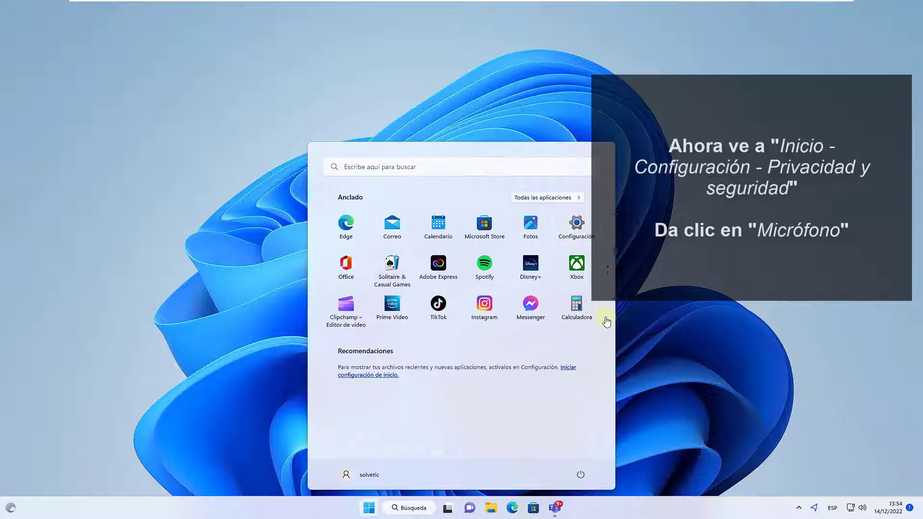
{"action": "left_click", "coordinate": [577, 227]}
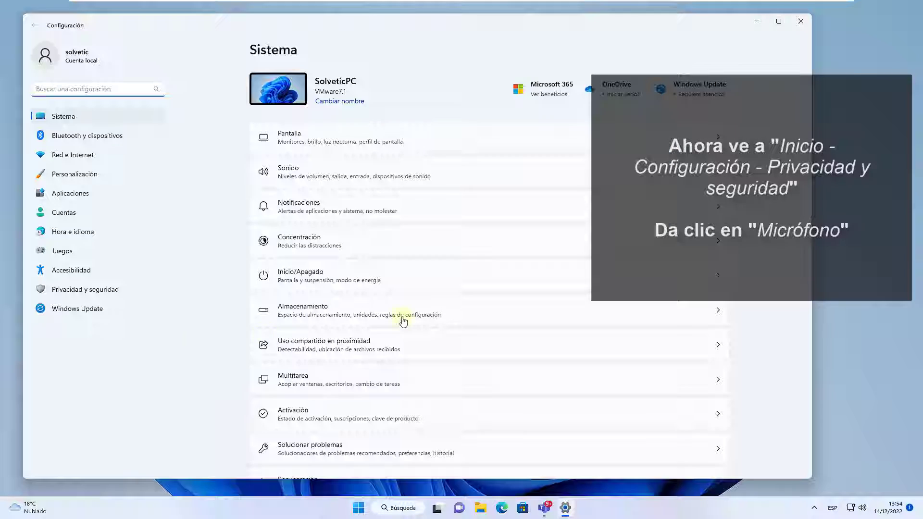
{"action": "left_click", "coordinate": [85, 289]}
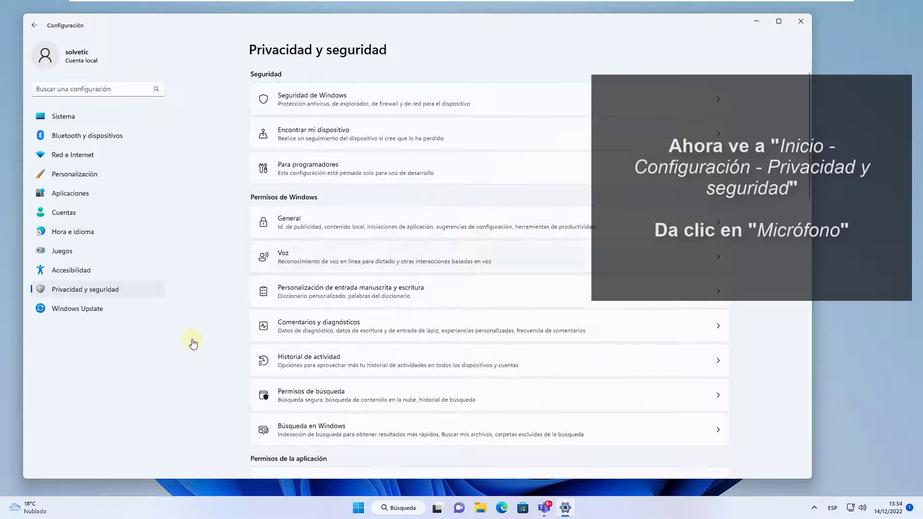
{"action": "scroll", "coordinate": [193, 343], "scroll_direction": "down", "scroll_amount": 5}
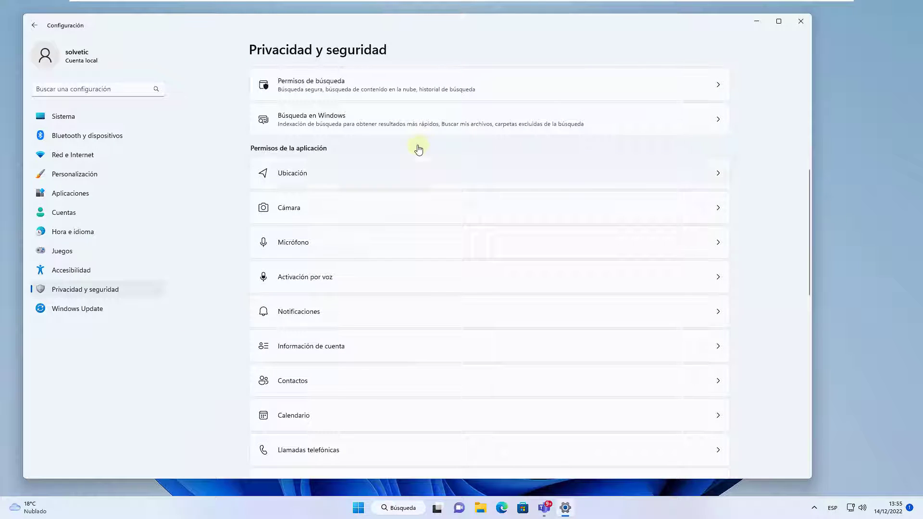
{"action": "left_click", "coordinate": [418, 146]}
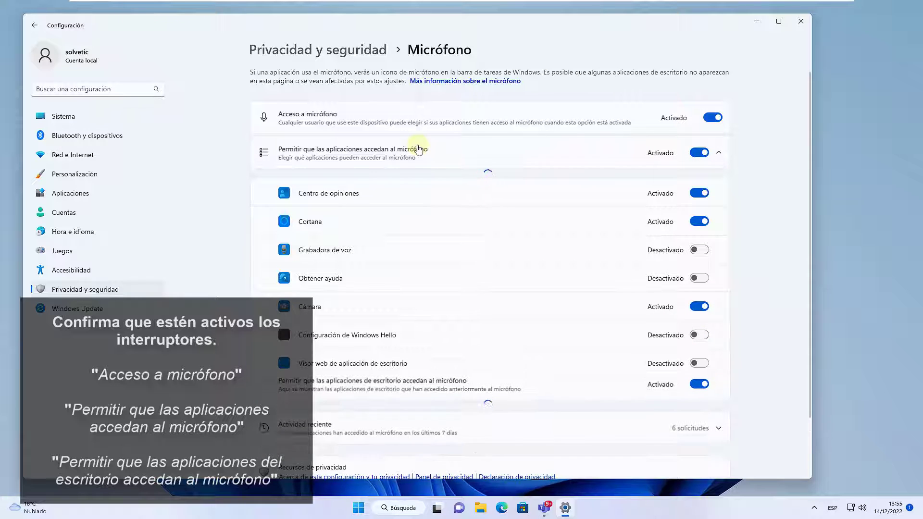
{"action": "scroll", "coordinate": [793, 201], "scroll_direction": "down", "scroll_amount": 5}
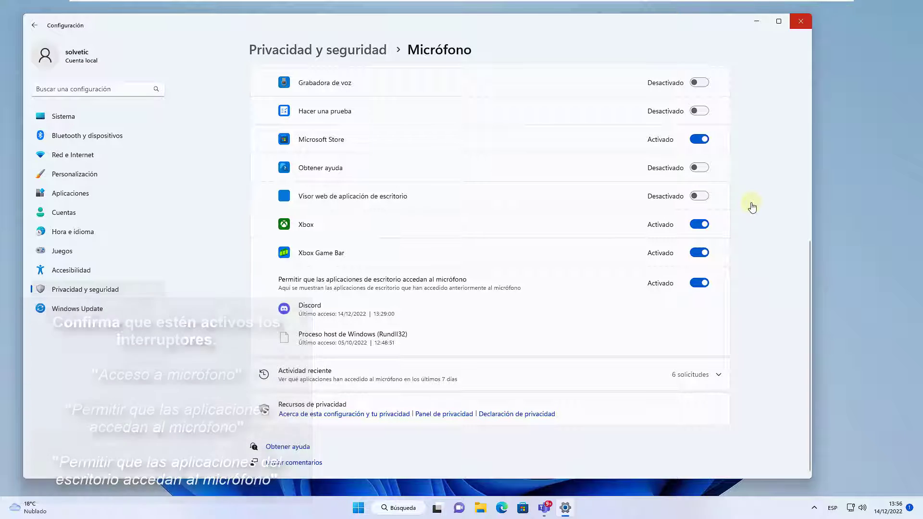
{"action": "left_click", "coordinate": [801, 22]}
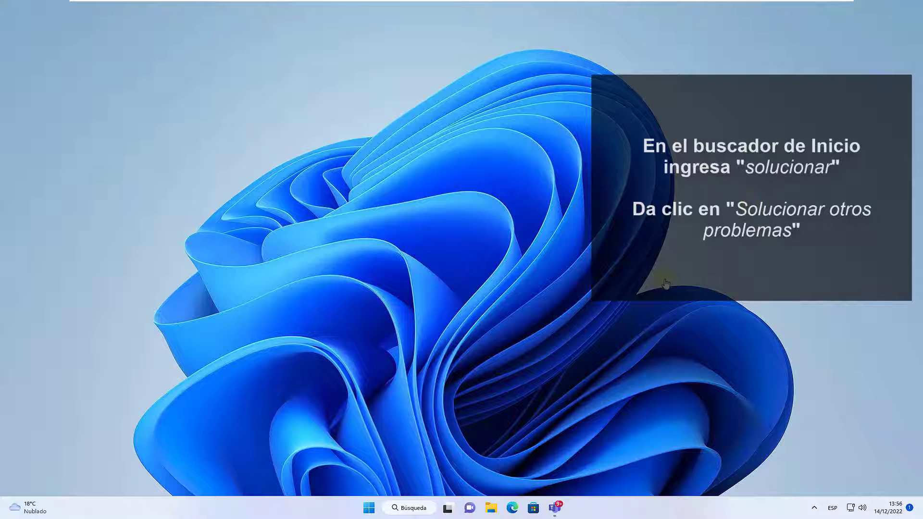
Search Windows for "solucionar" and open Solucionar otros problemas.
{"action": "key", "text": "super"}
{"action": "type", "text": "sol"}
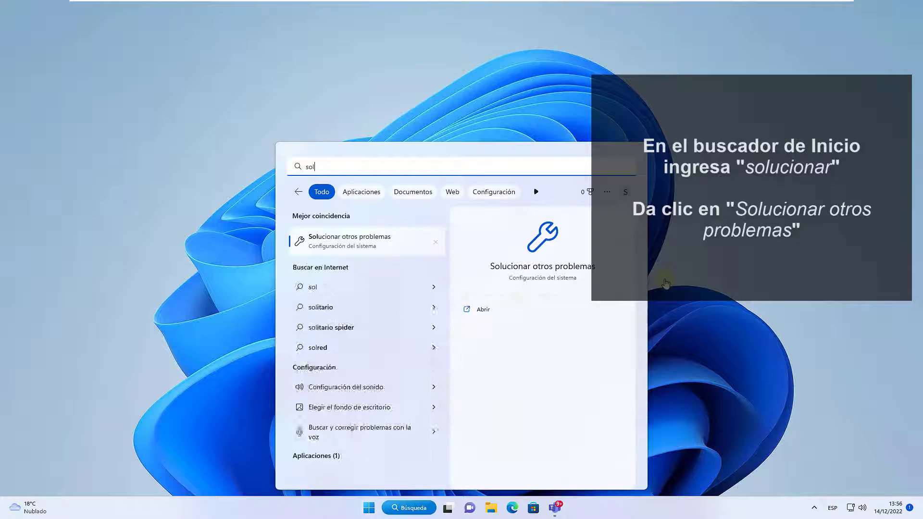
{"action": "type", "text": "ucionar"}
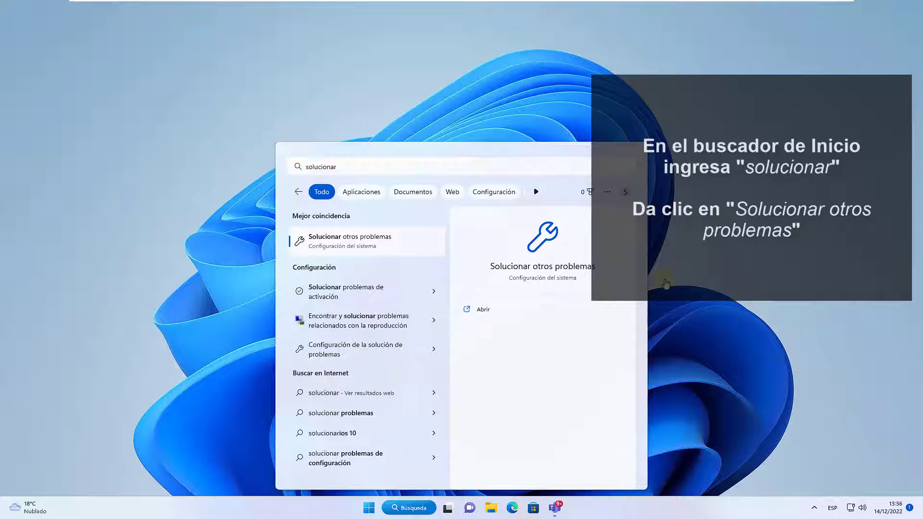
{"action": "key", "text": "Return"}
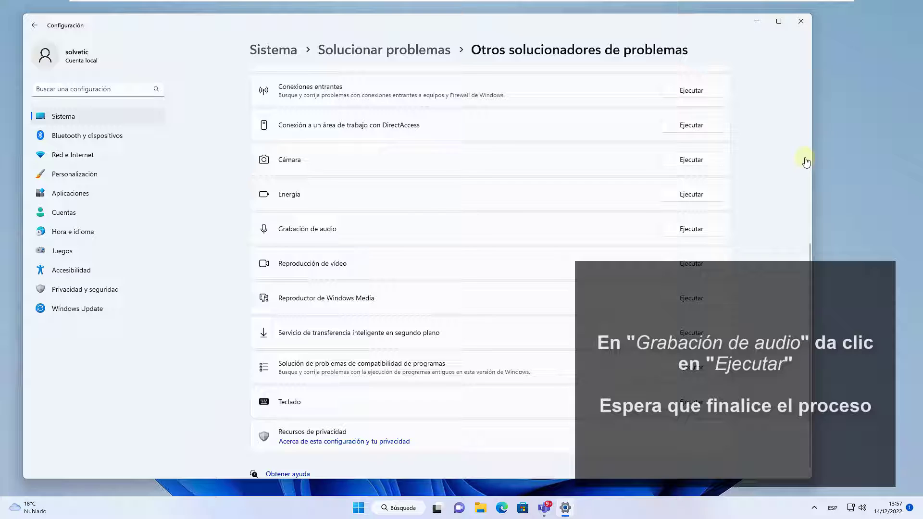
Run the Grabación de audio troubleshooter on the Microphone - FaceCam 1000X device and close it when finished.
{"action": "scroll", "coordinate": [777, 158], "scroll_direction": "up", "scroll_amount": 1}
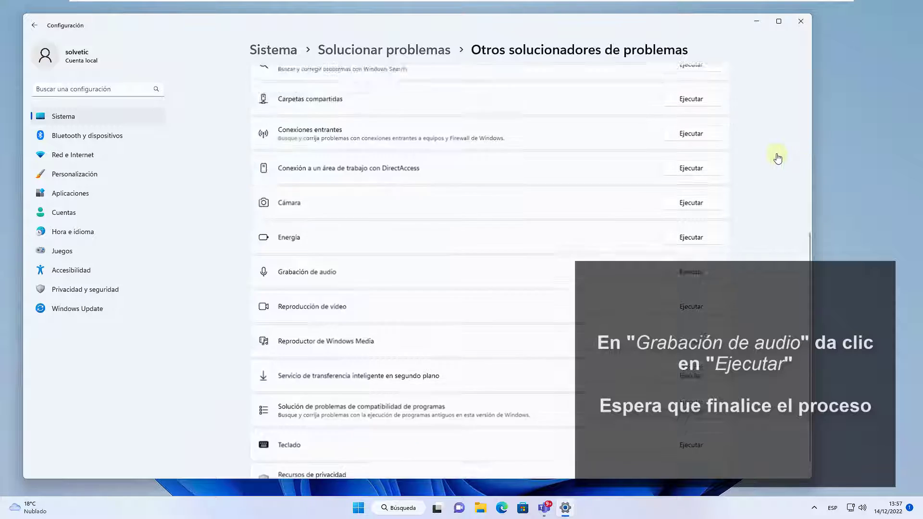
{"action": "scroll", "coordinate": [777, 159], "scroll_direction": "down", "scroll_amount": 1}
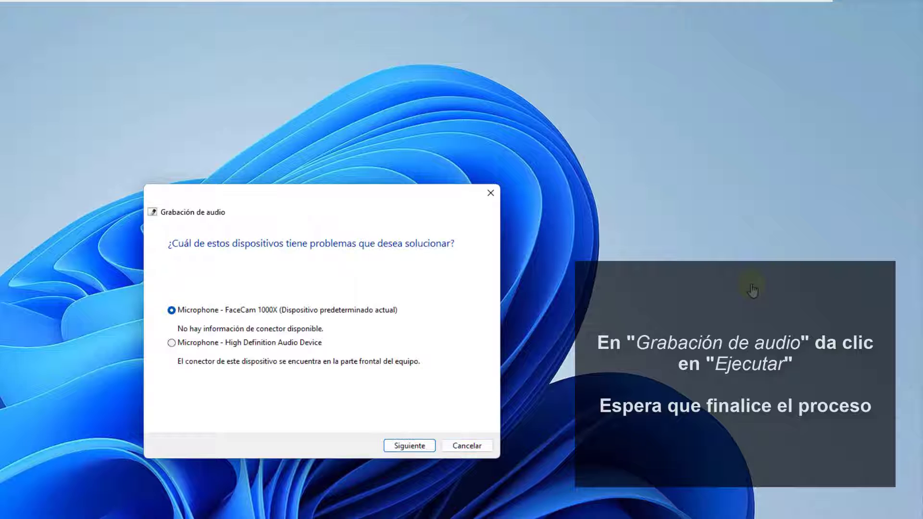
{"action": "key", "text": "Return"}
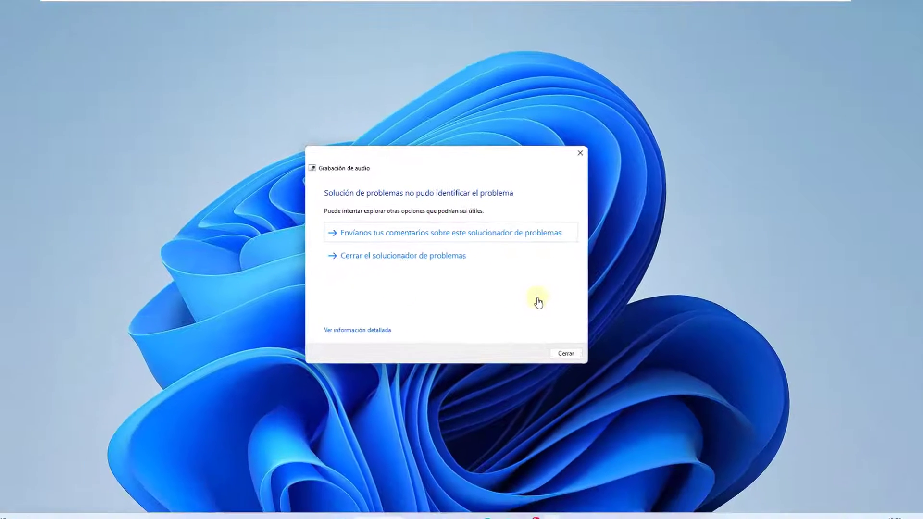
{"action": "key", "text": "Return"}
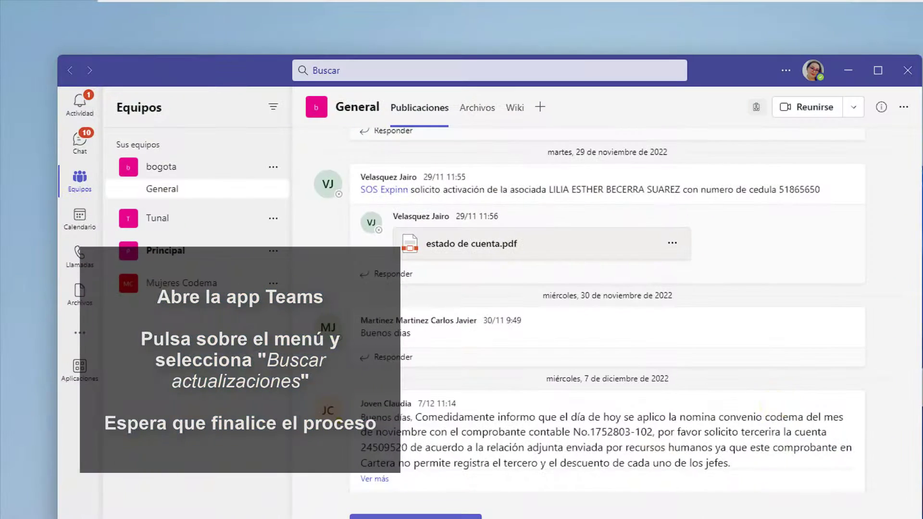
Start a check for updates in the Teams app and return to the desktop.
{"action": "left_click", "coordinate": [785, 70]}
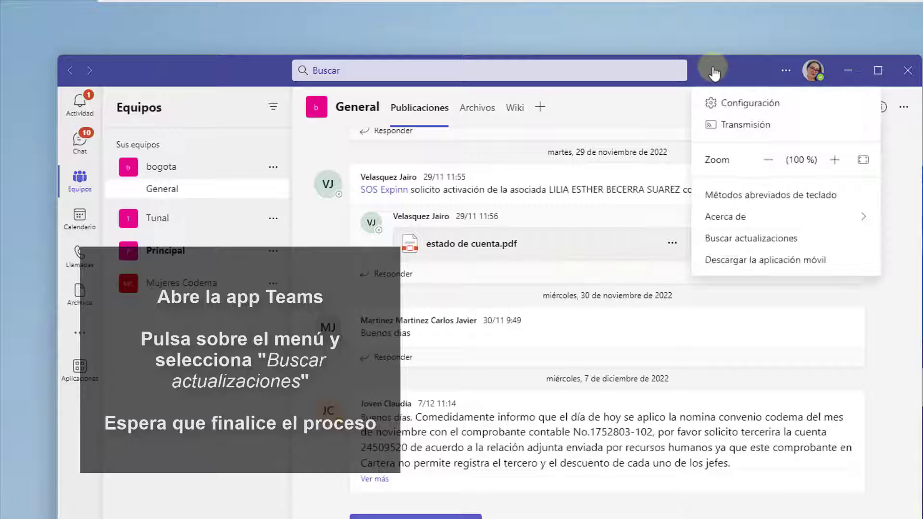
{"action": "left_click", "coordinate": [740, 237]}
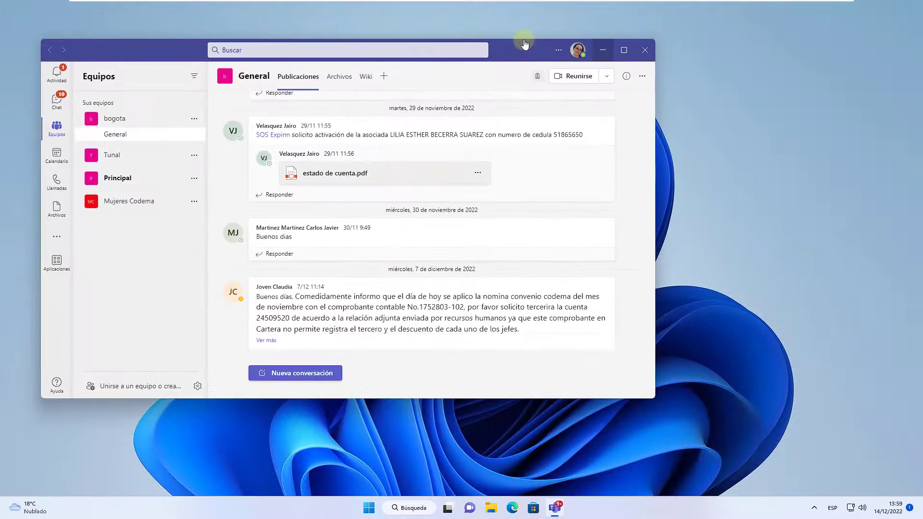
{"action": "key", "text": "super+d"}
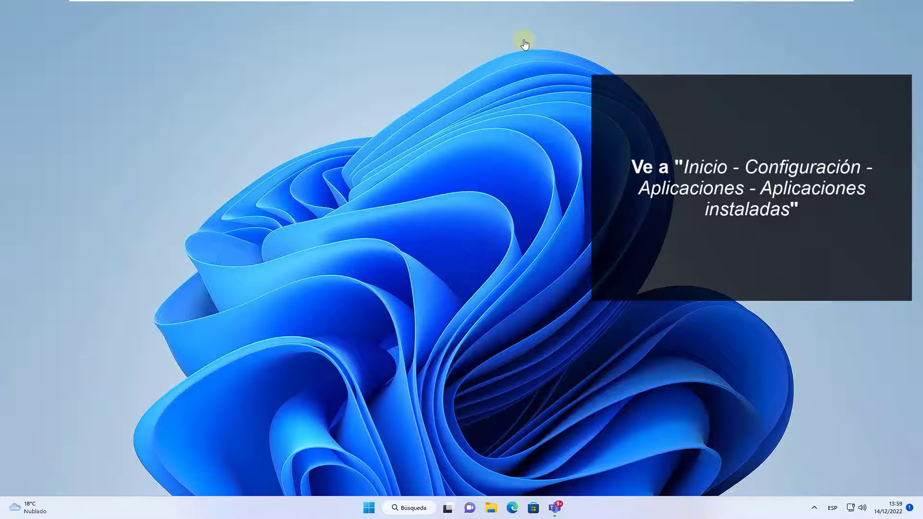
Open the Aplicaciones instaladas list in Windows Settings.
{"action": "key", "text": "super"}
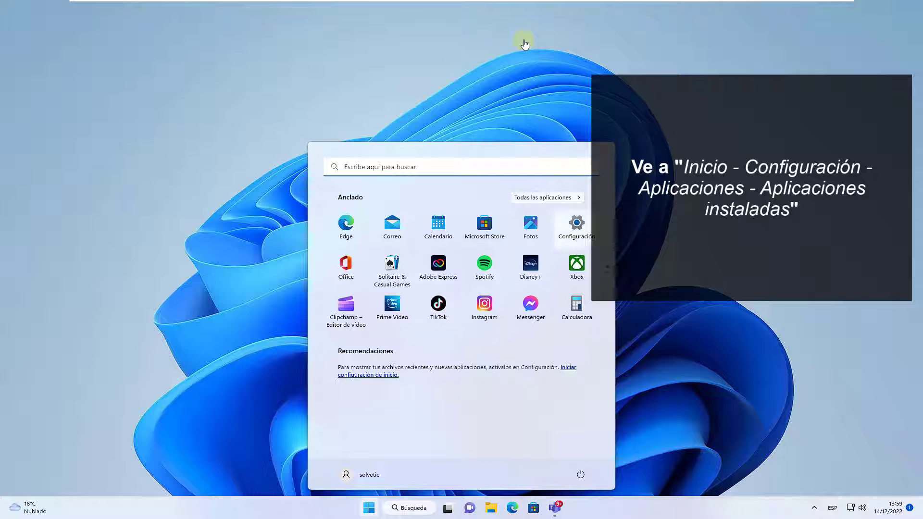
{"action": "key", "text": "super+i"}
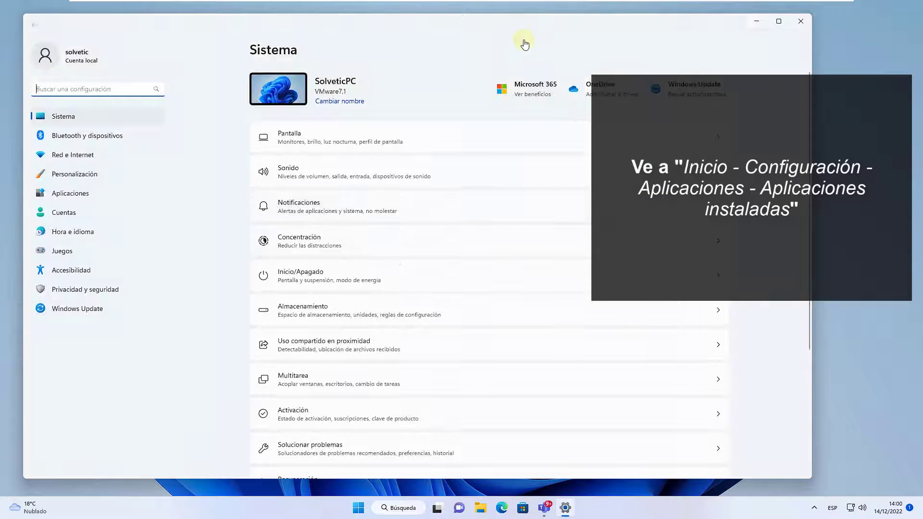
{"action": "key", "text": "Return"}
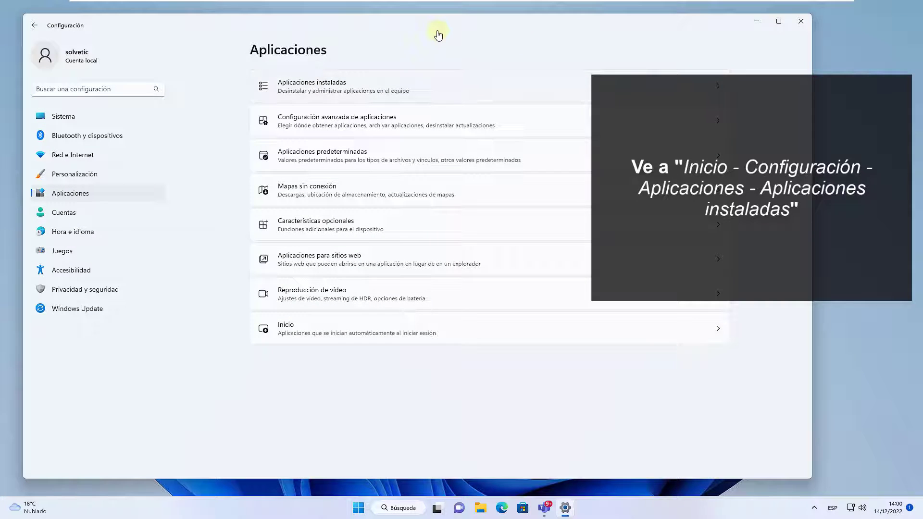
{"action": "key", "text": "Return"}
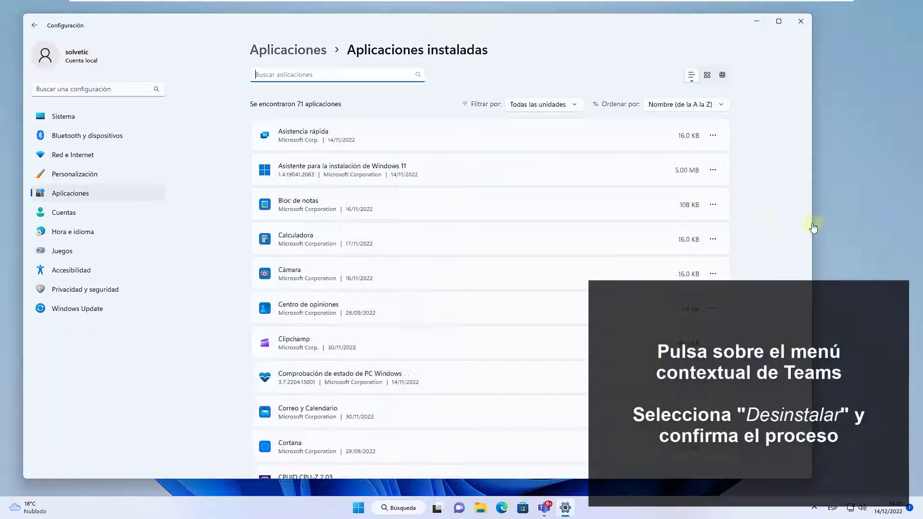
Uninstall the 271 MB Microsoft Teams app, confirm the removal, and close Settings.
{"action": "scroll", "coordinate": [775, 224], "scroll_direction": "down", "scroll_amount": 15}
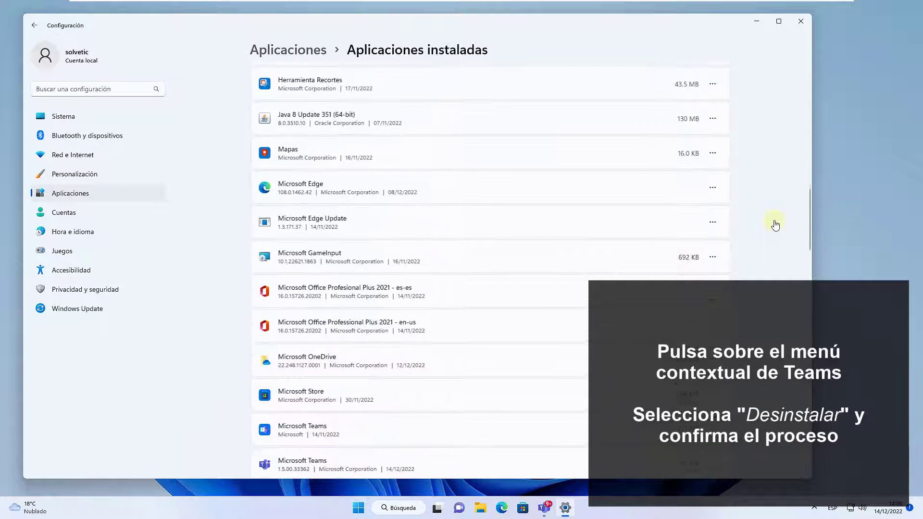
{"action": "scroll", "coordinate": [775, 224], "scroll_direction": "down", "scroll_amount": 5}
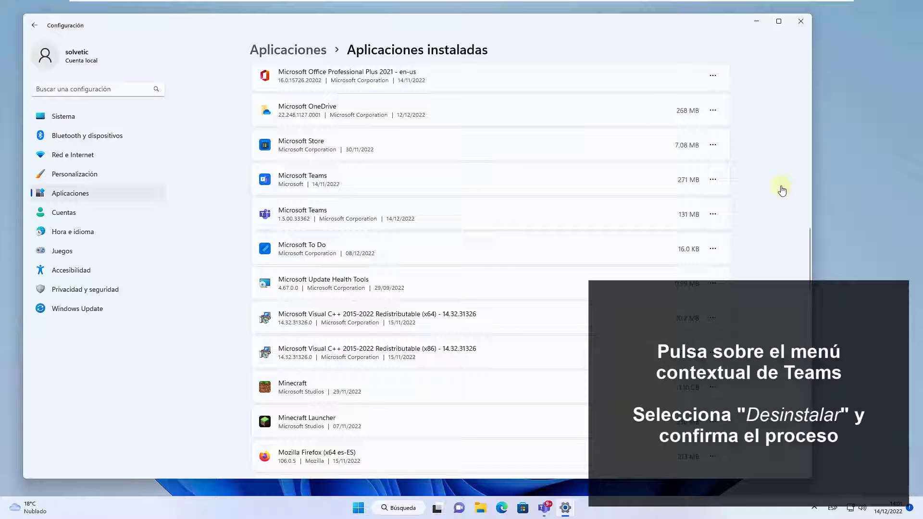
{"action": "left_click", "coordinate": [712, 179]}
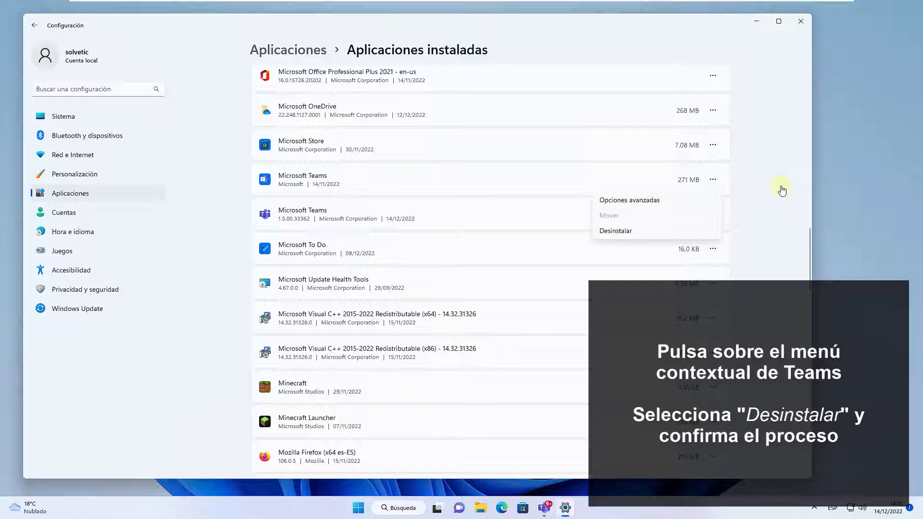
{"action": "key", "text": "Return"}
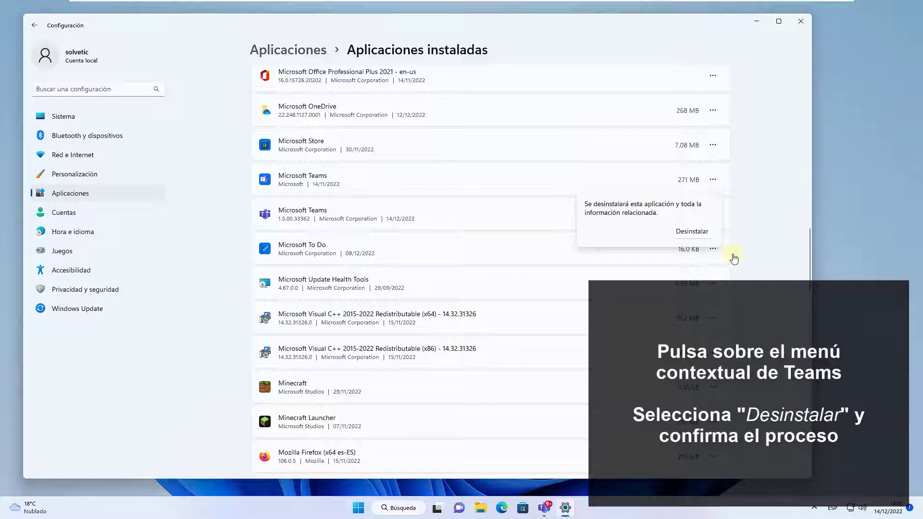
{"action": "left_click", "coordinate": [690, 232]}
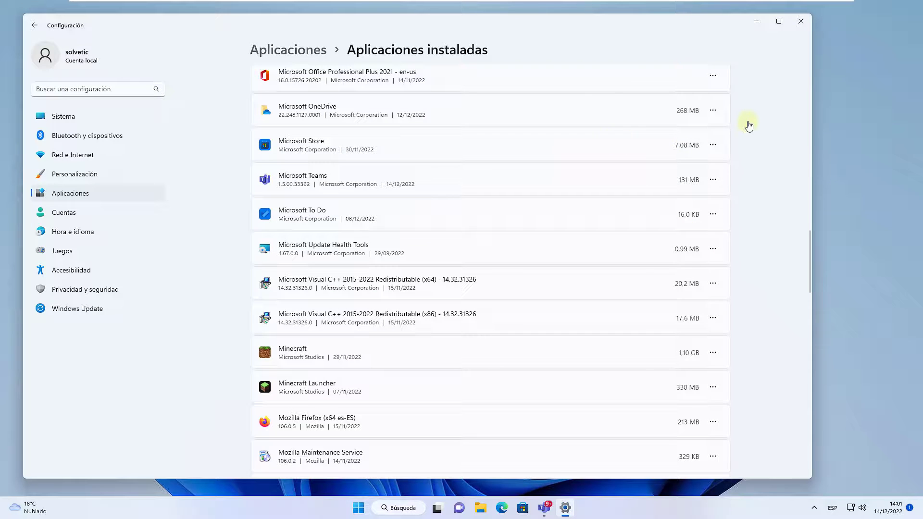
{"action": "key", "text": "alt+F4"}
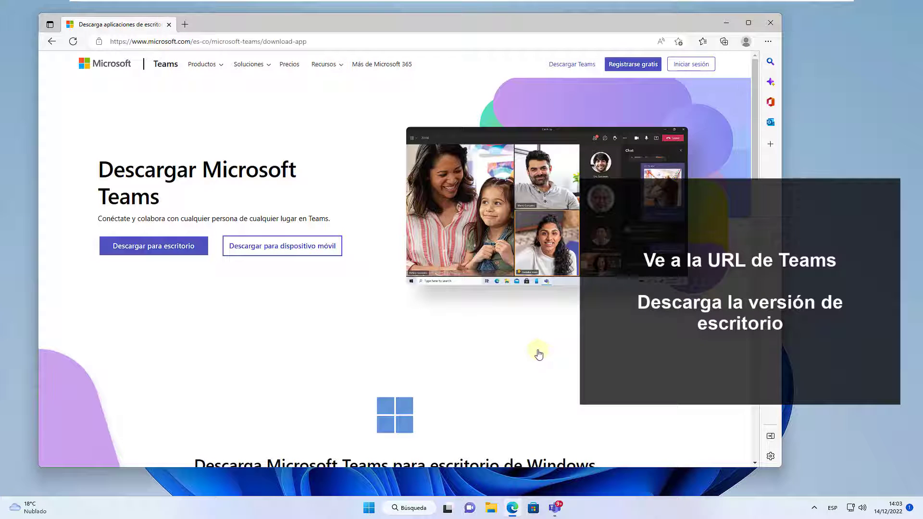
Download the Windows desktop version of Teams for home or small business from Microsoft's site, run the installer, and close the Teams welcome window.
{"action": "left_click", "coordinate": [154, 246]}
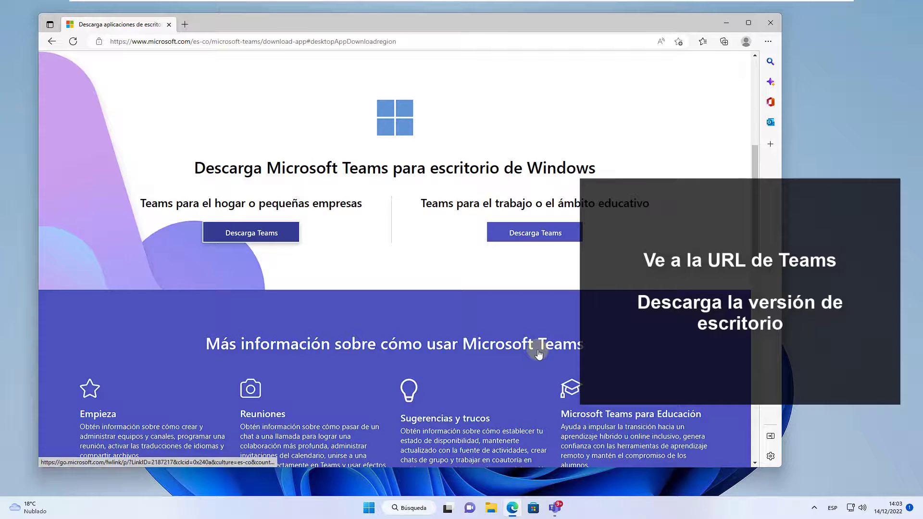
{"action": "left_click", "coordinate": [251, 232]}
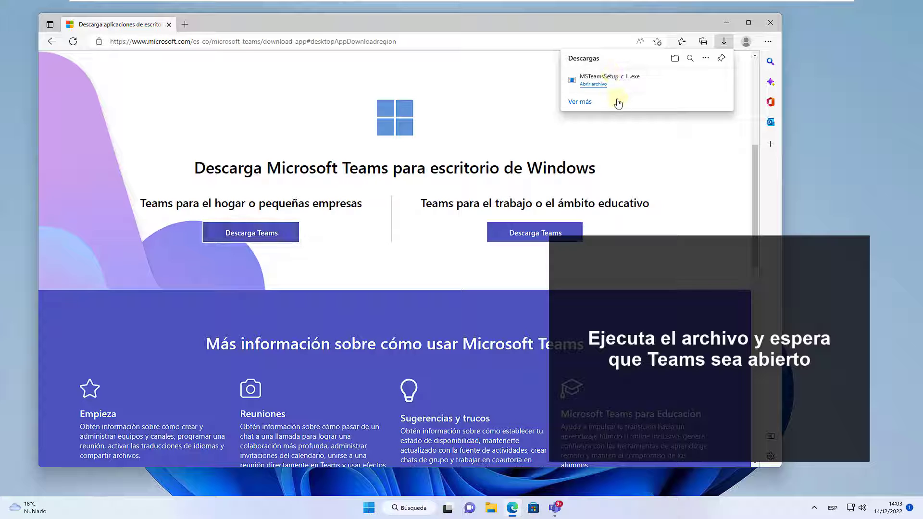
{"action": "left_click", "coordinate": [726, 22]}
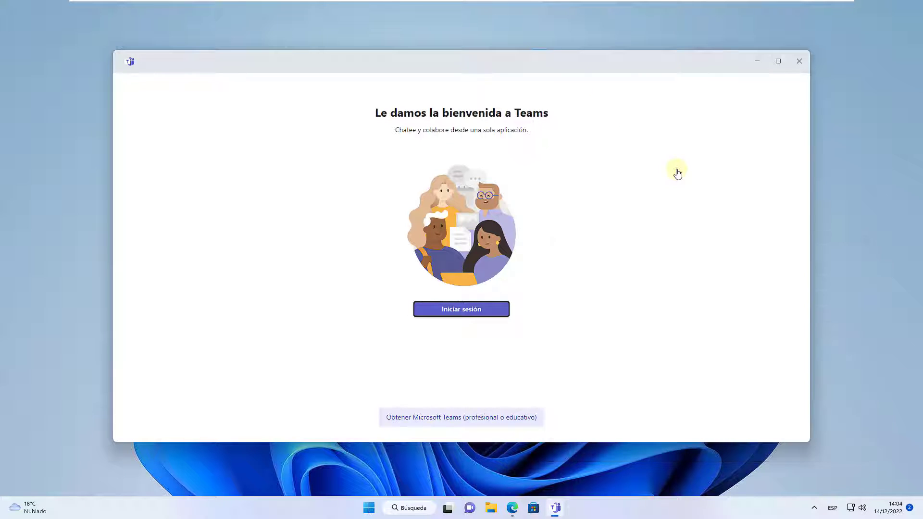
{"action": "left_click", "coordinate": [799, 61]}
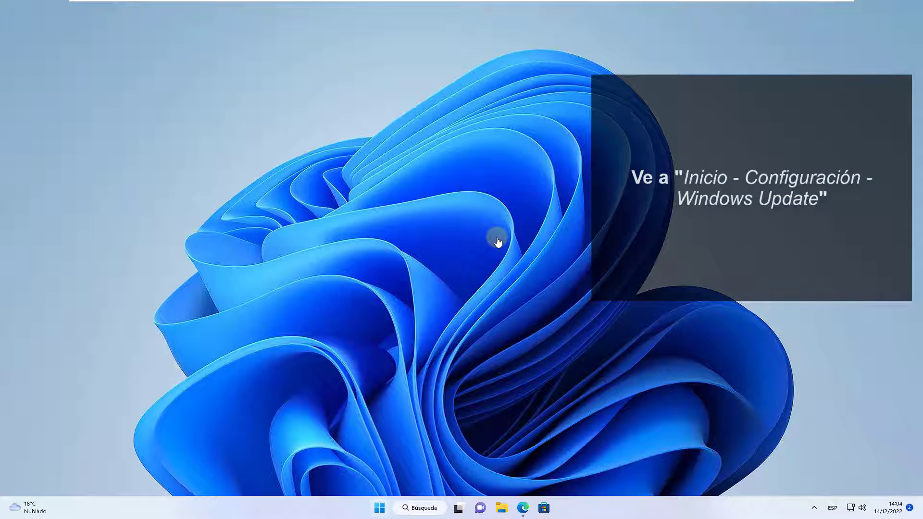
Check the optional updates under Windows Update's advanced options in Windows Settings for any microphone updates.
{"action": "left_click", "coordinate": [379, 507]}
{"action": "left_click", "coordinate": [576, 230]}
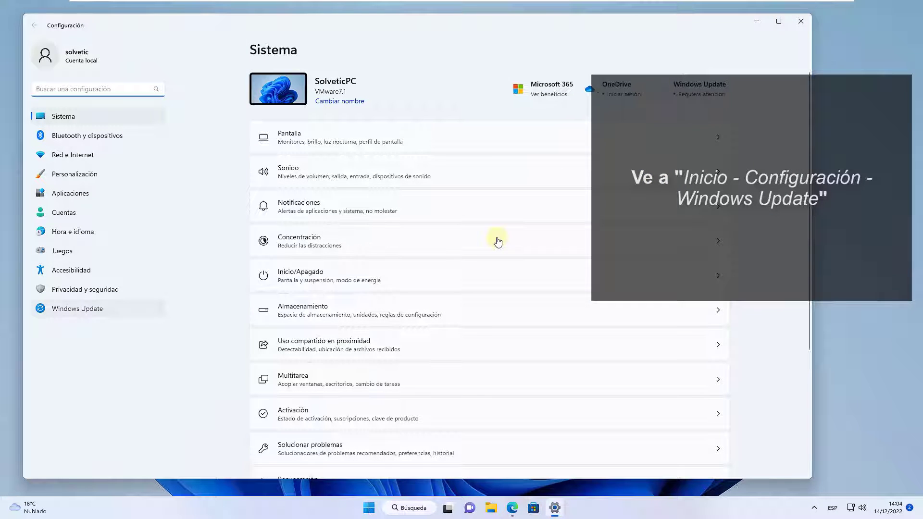
{"action": "left_click", "coordinate": [77, 308]}
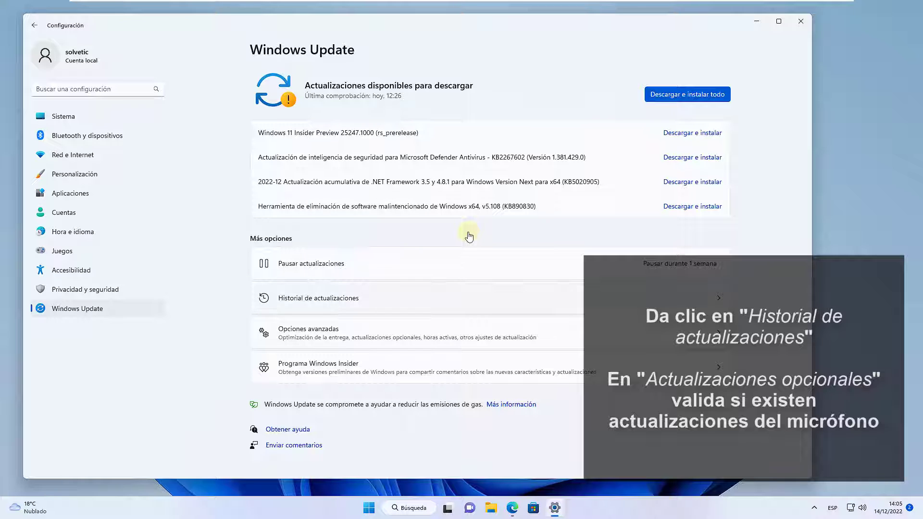
{"action": "left_click", "coordinate": [406, 333]}
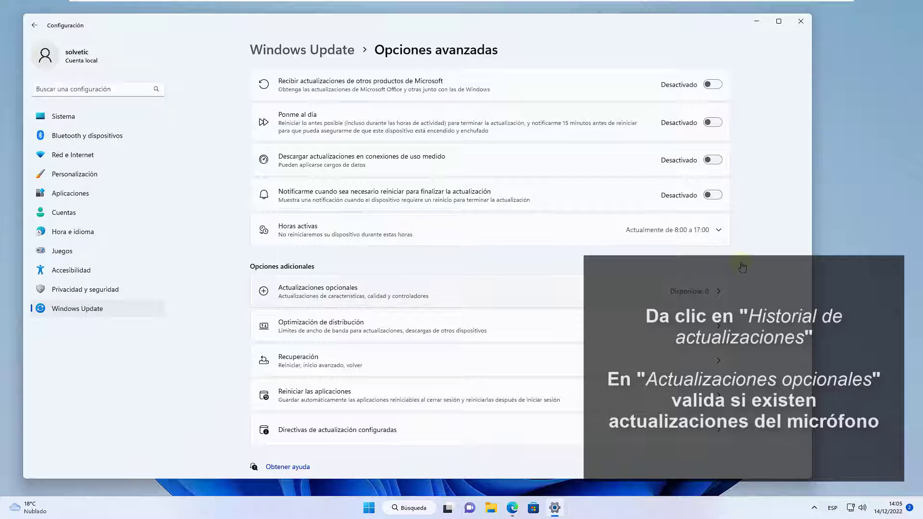
{"action": "left_click", "coordinate": [318, 291]}
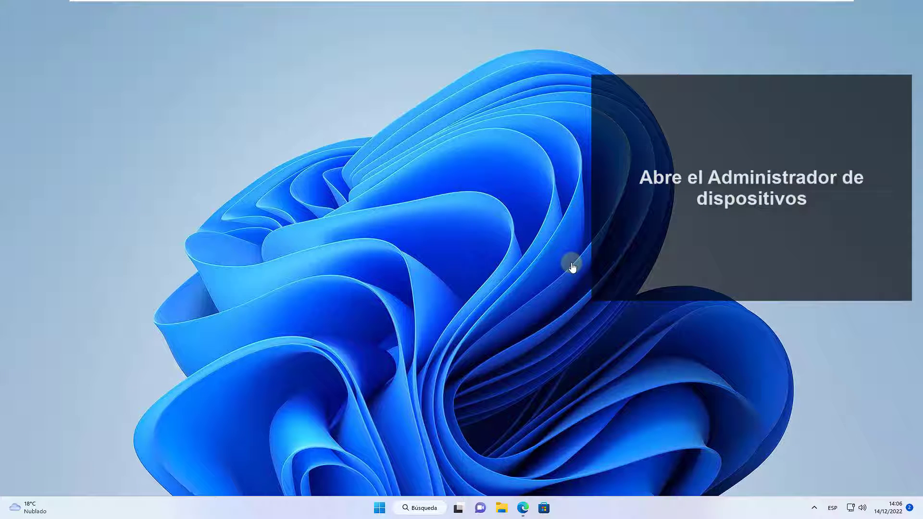
Open Device Manager and uninstall the FaceCam 1000X device from the sound, video and game controllers, confirming the removal.
{"action": "key", "text": "super+x"}
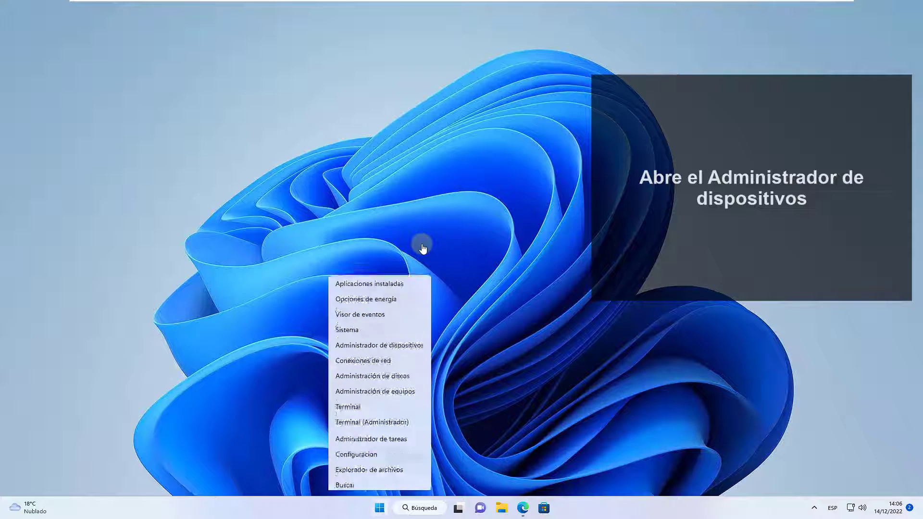
{"action": "key", "text": "m"}
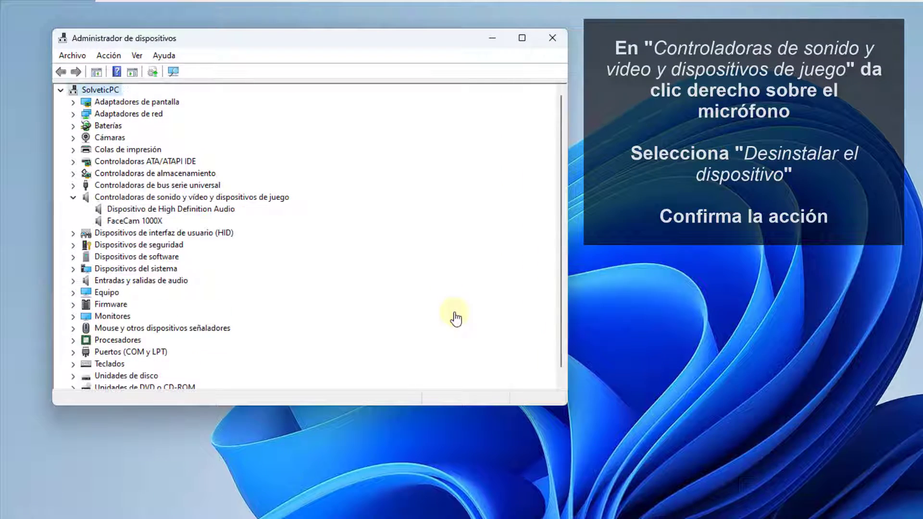
{"action": "key", "text": "f"}
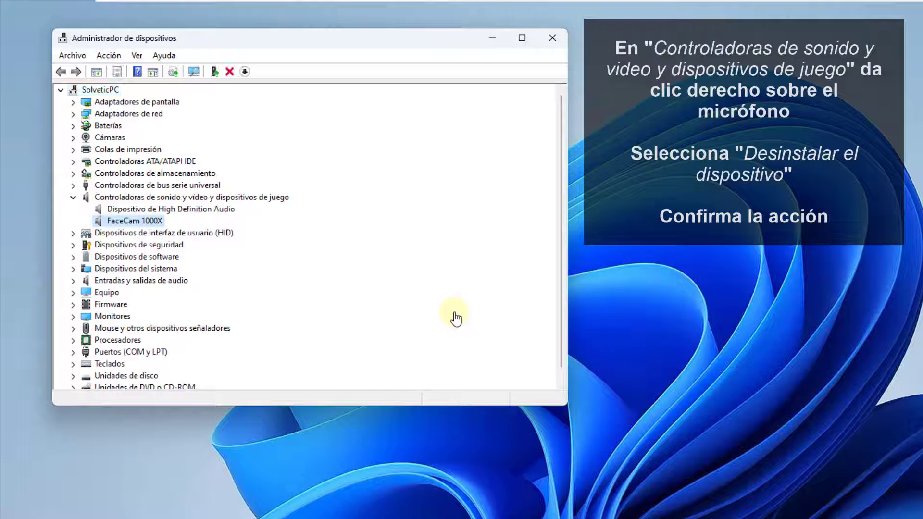
{"action": "right_click", "coordinate": [143, 219]}
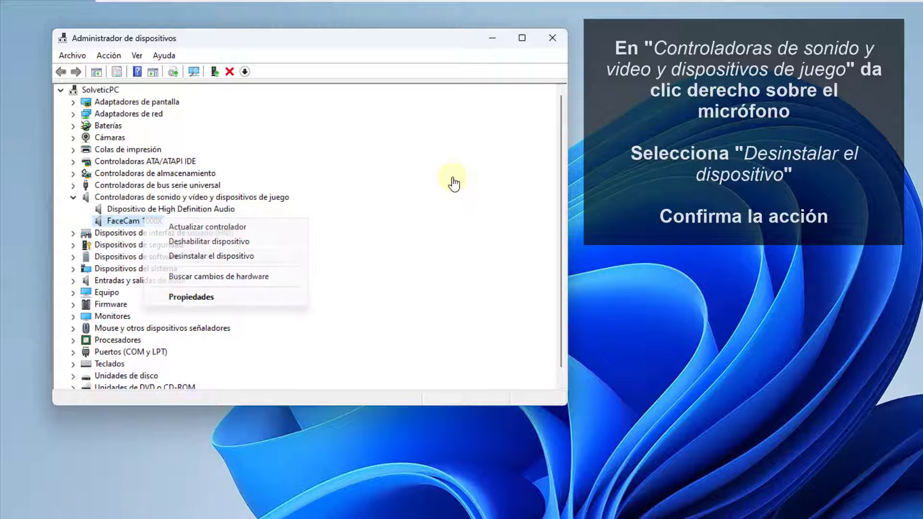
{"action": "left_click", "coordinate": [212, 256]}
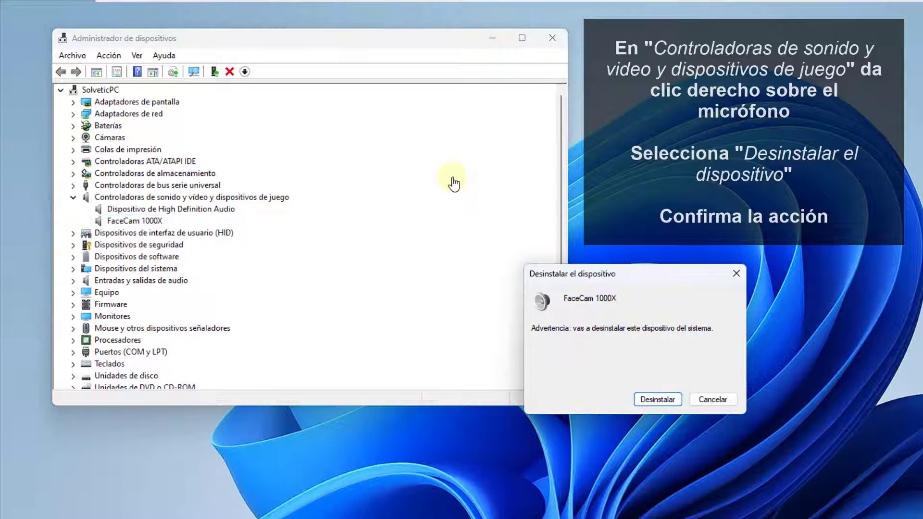
{"action": "left_click", "coordinate": [658, 399]}
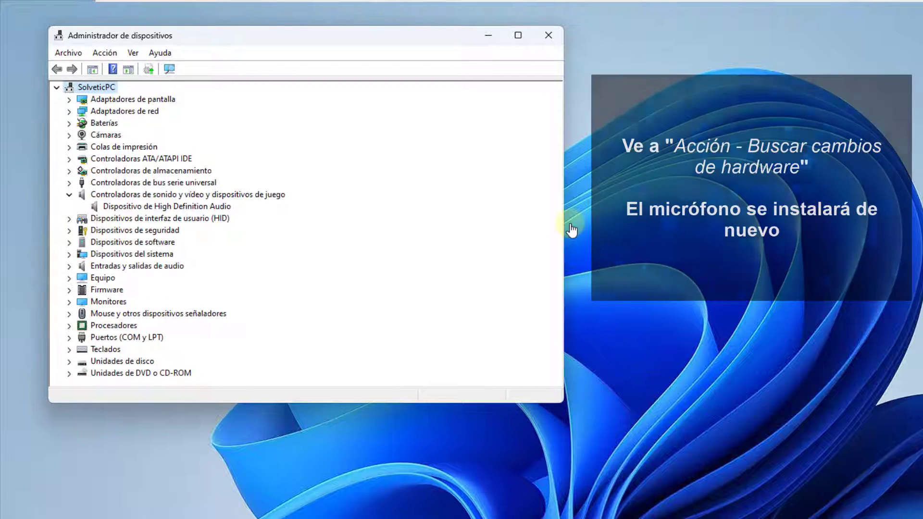
Scan for hardware changes to reinstall the FaceCam 1000X, and check its driver properties for a rollback option.
{"action": "left_click", "coordinate": [105, 53]}
{"action": "left_click", "coordinate": [162, 90]}
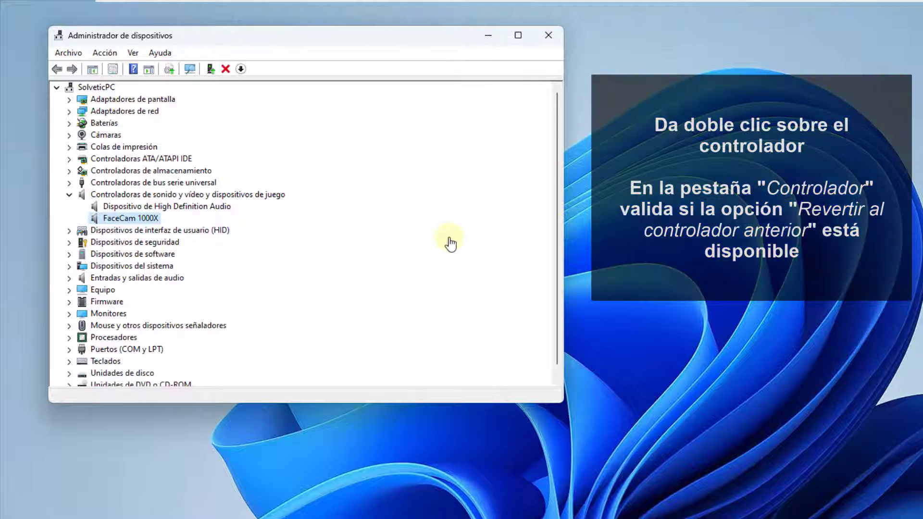
{"action": "key", "text": "Return"}
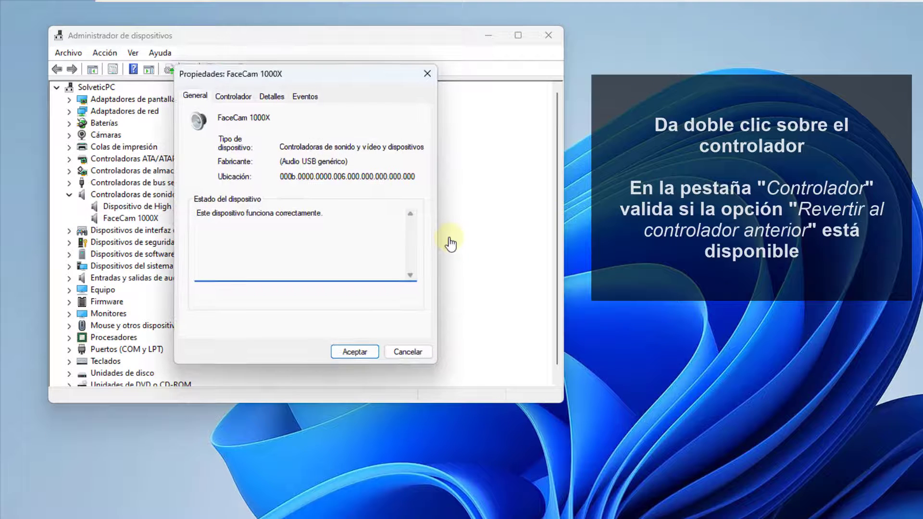
{"action": "key", "text": "ctrl+Tab"}
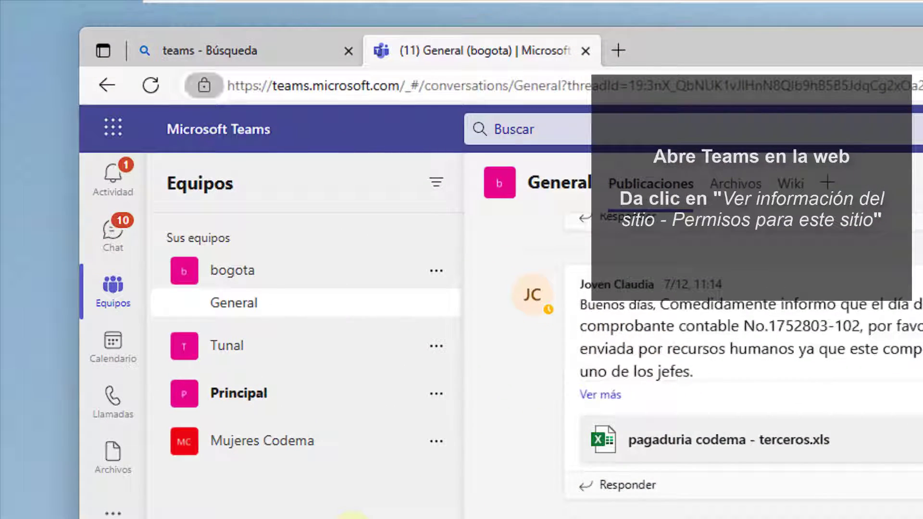
Set the microphone permission for teams.microsoft.com to Permitir in Edge, close the settings page, and minimise the browser.
{"action": "left_click", "coordinate": [204, 85]}
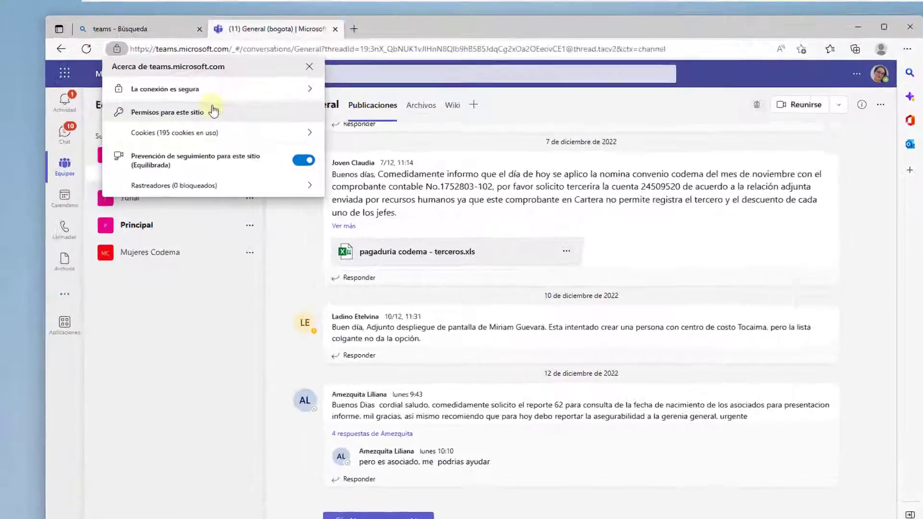
{"action": "left_click", "coordinate": [189, 99]}
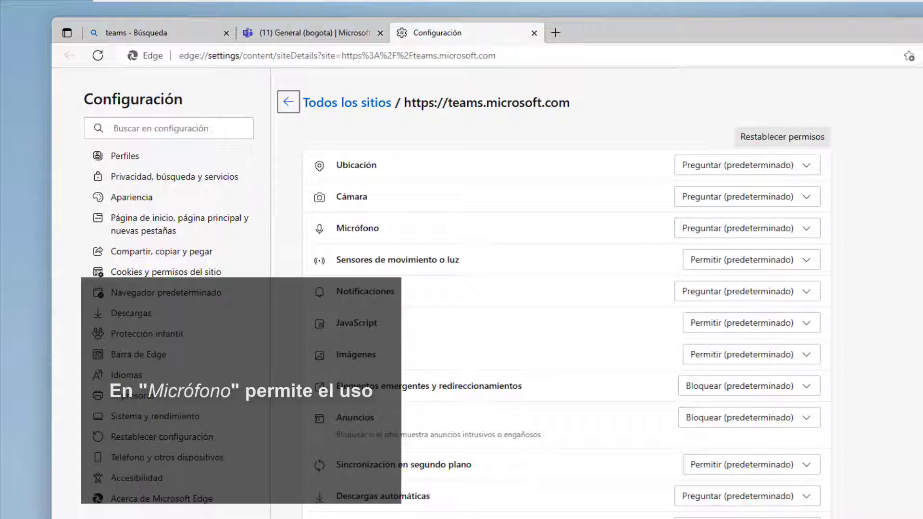
{"action": "left_click", "coordinate": [748, 228]}
{"action": "left_click", "coordinate": [743, 272]}
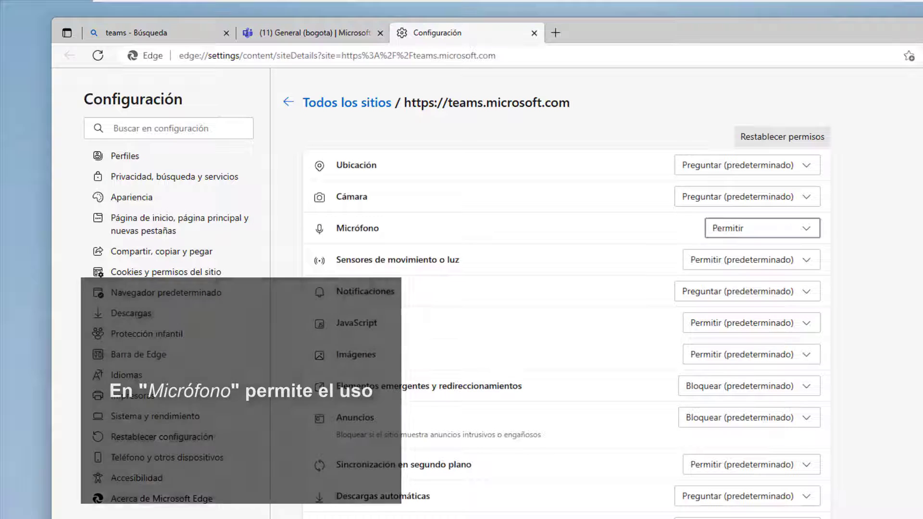
{"action": "key", "text": "ctrl+w"}
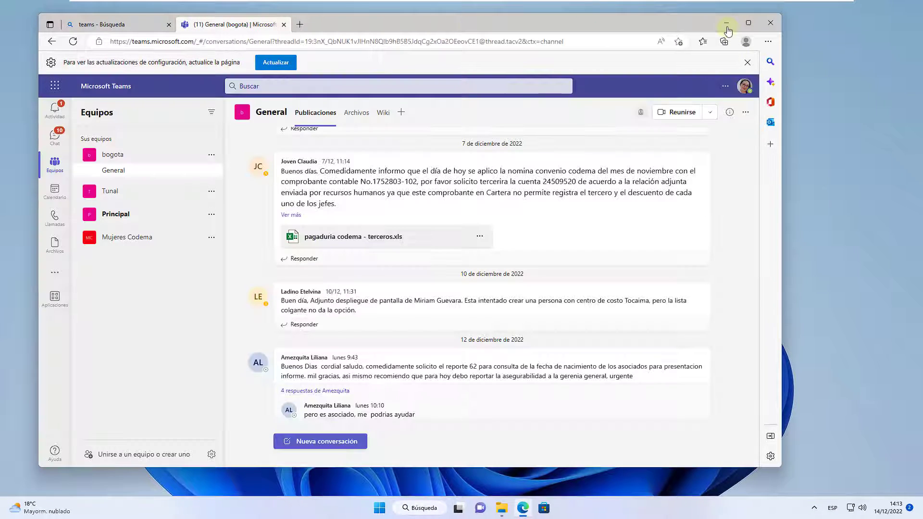
{"action": "left_click", "coordinate": [727, 23]}
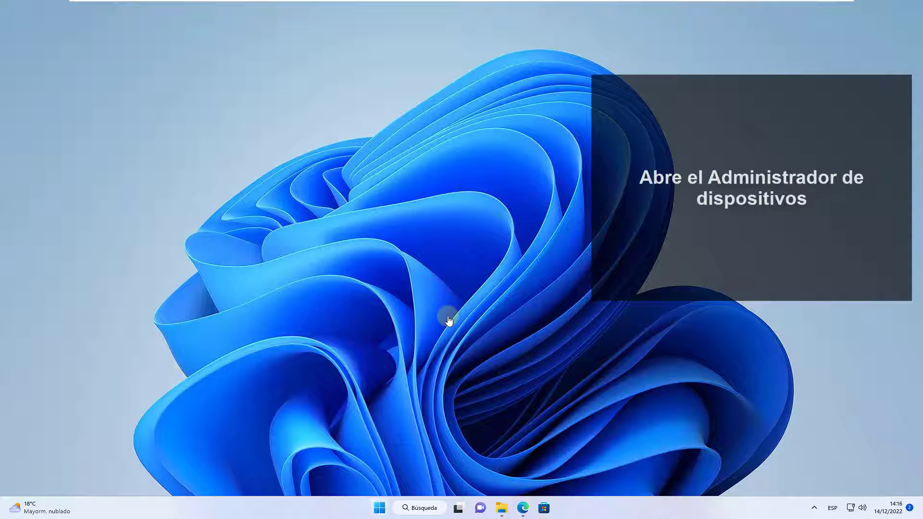
Search automatically for an updated driver for the FaceCam 1000X sound device in Device Manager, and close the wizard and Device Manager.
{"action": "key", "text": "super+x"}
{"action": "key", "text": "m"}
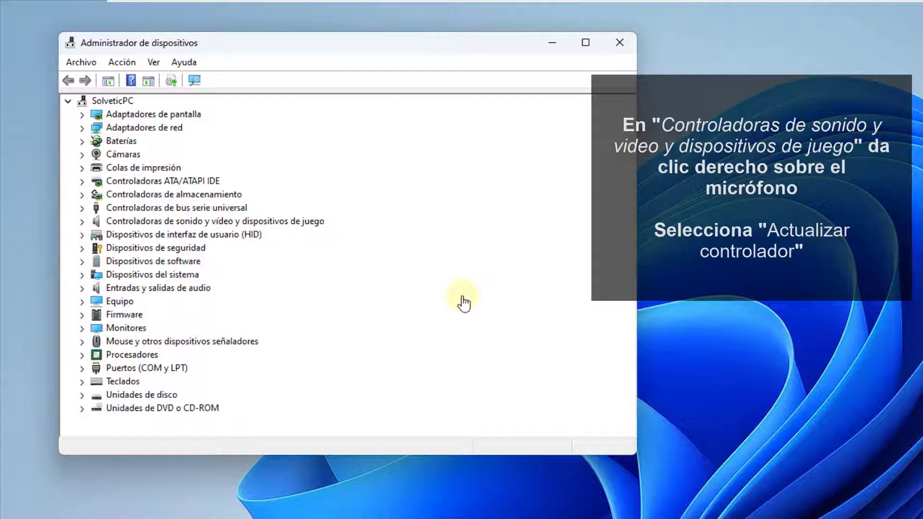
{"action": "left_click", "coordinate": [82, 221]}
{"action": "left_click", "coordinate": [150, 248]}
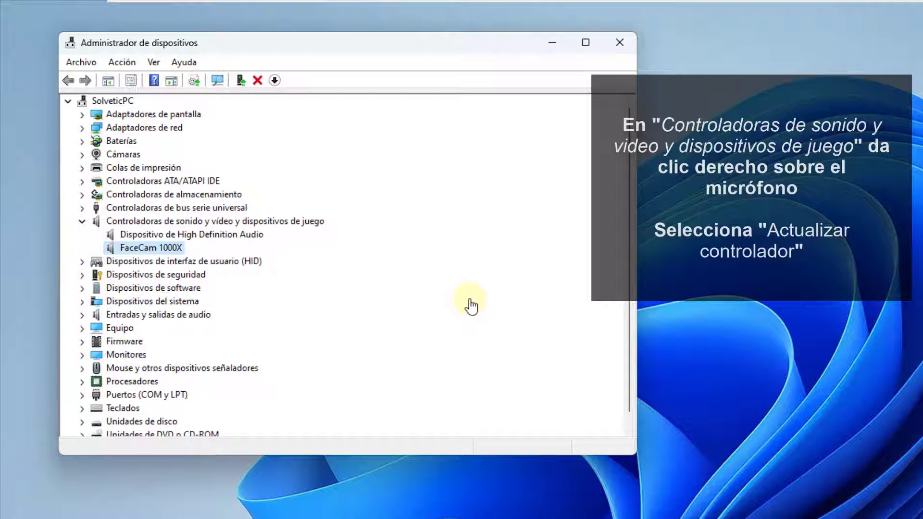
{"action": "right_click", "coordinate": [151, 247]}
{"action": "left_click", "coordinate": [187, 255]}
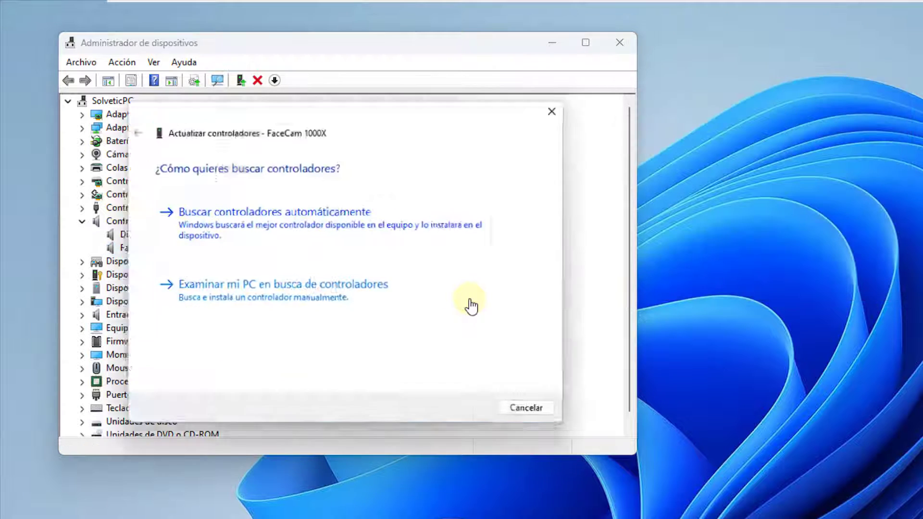
{"action": "left_click", "coordinate": [360, 203]}
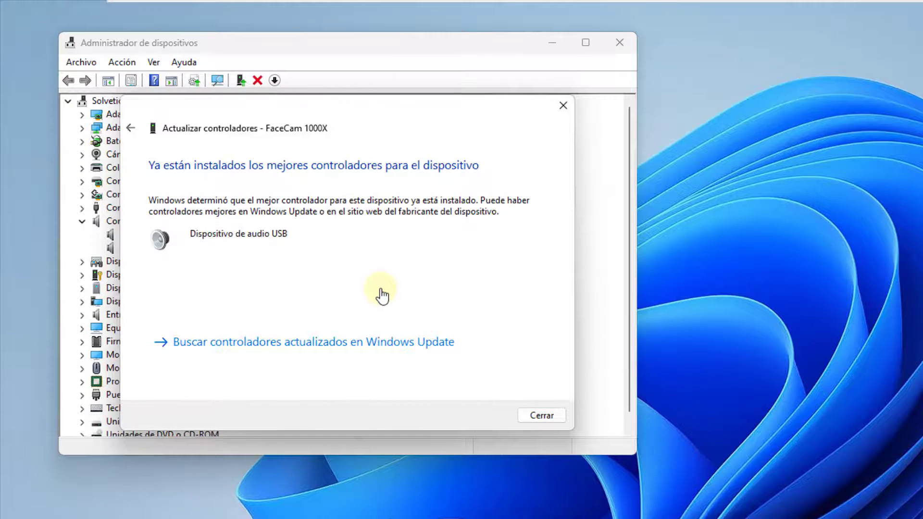
{"action": "key", "text": "alt+F4"}
{"action": "key", "text": "alt+F4"}
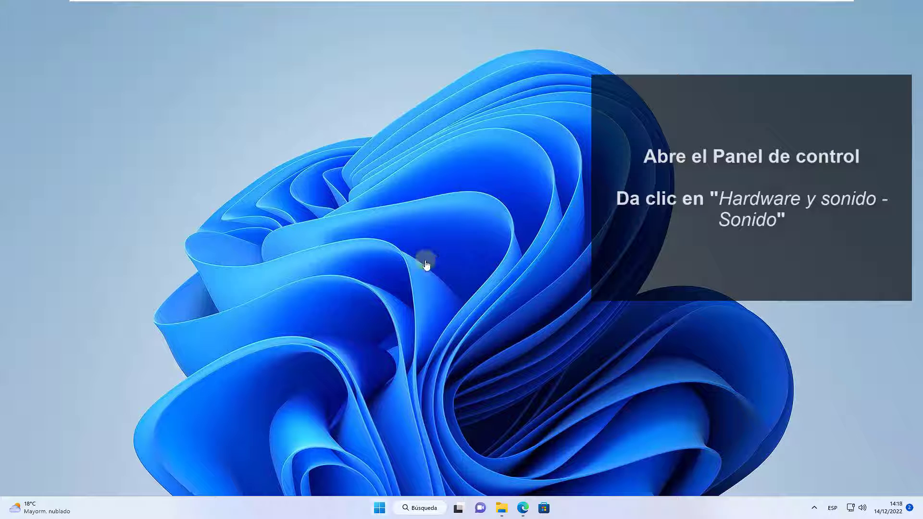
Open the Sonido settings from Control Panel's Hardware y sonido, check whether the FaceCam 1000X microphone is the default recording device, and accept.
{"action": "key", "text": "super"}
{"action": "type", "text": "control"}
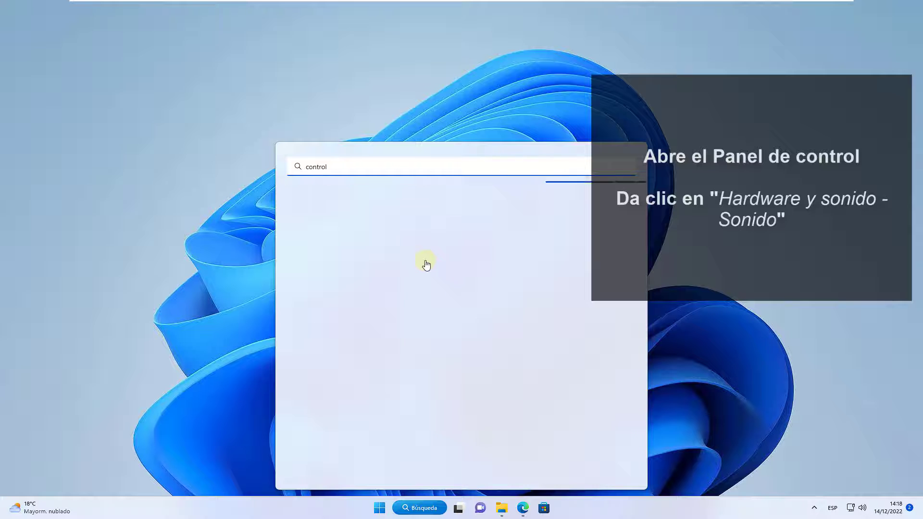
{"action": "left_click", "coordinate": [381, 238]}
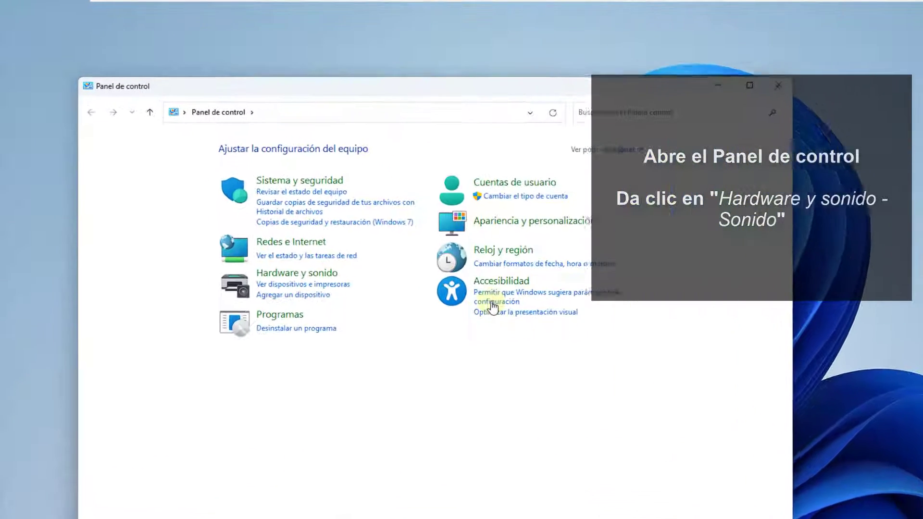
{"action": "left_click", "coordinate": [244, 225]}
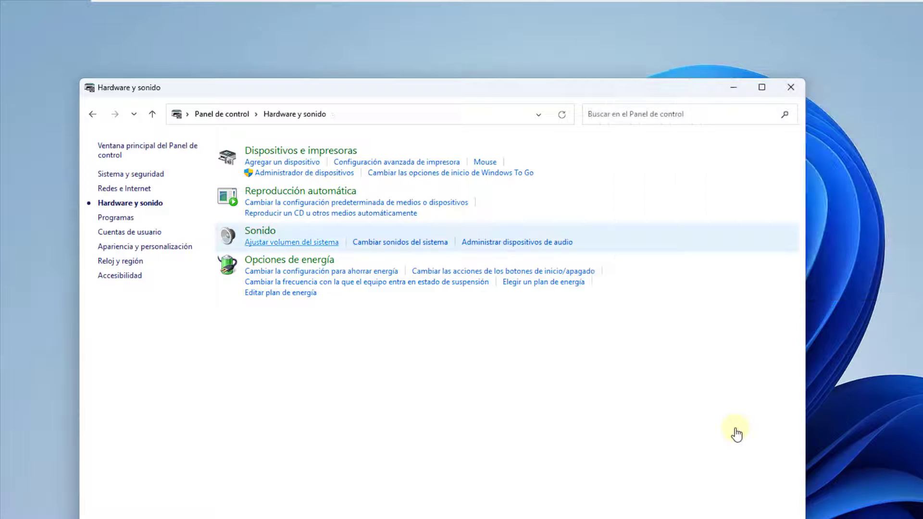
{"action": "left_click", "coordinate": [260, 230]}
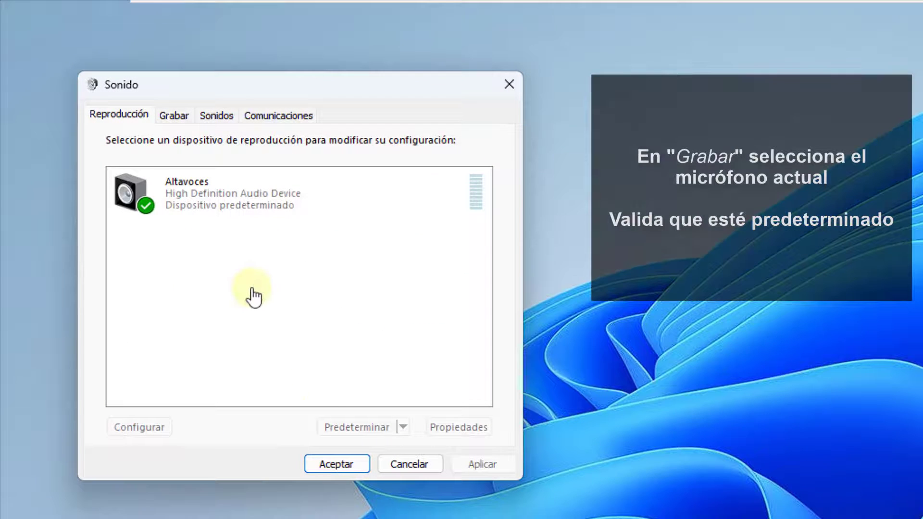
{"action": "key", "text": "ctrl+Tab"}
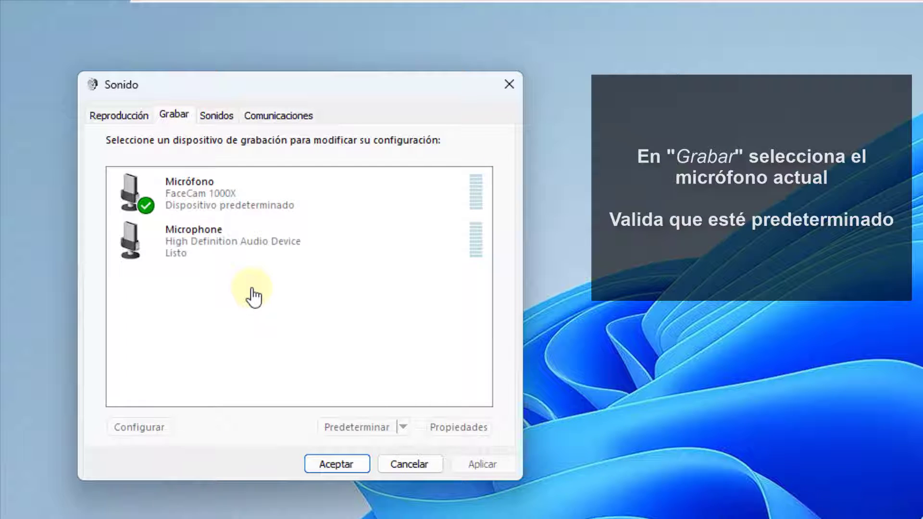
{"action": "left_click", "coordinate": [205, 209]}
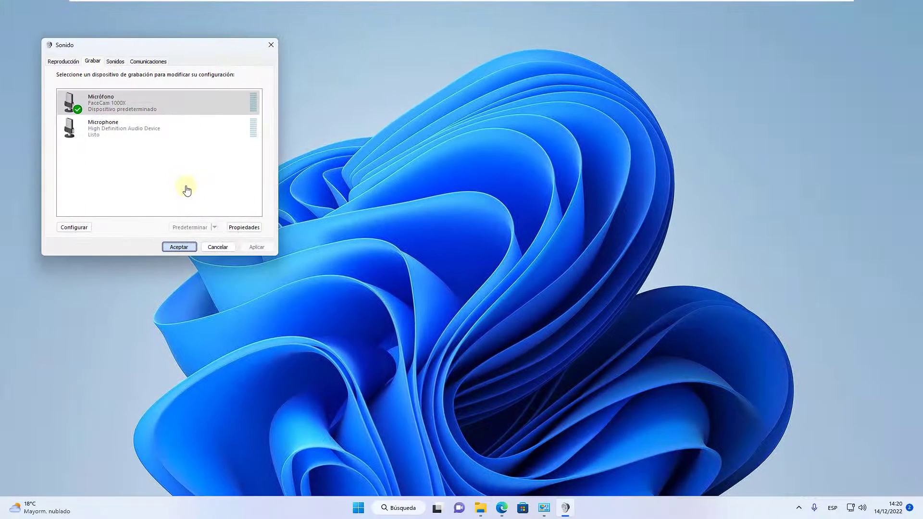
{"action": "key", "text": "Return"}
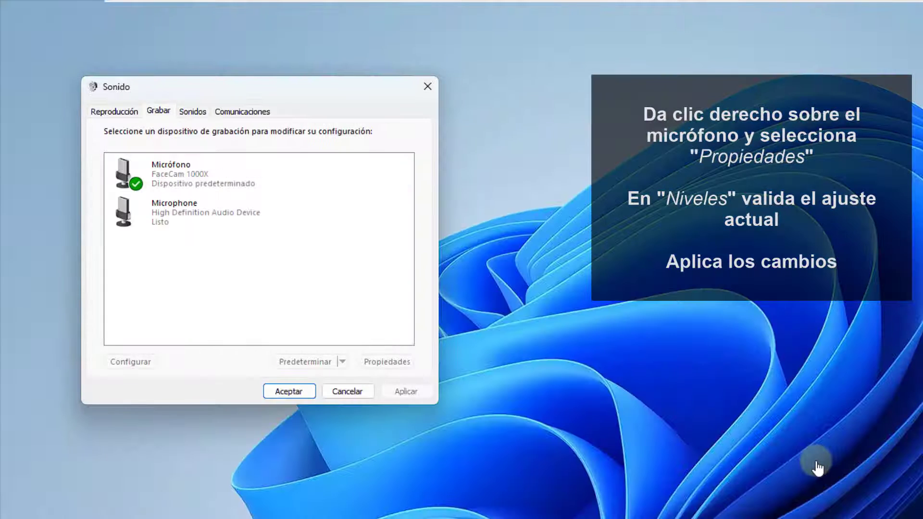
Check the FaceCam 1000X microphone's level in its properties, and accept both the properties and Sonido dialogs.
{"action": "right_click", "coordinate": [388, 255]}
{"action": "left_click", "coordinate": [388, 254]}
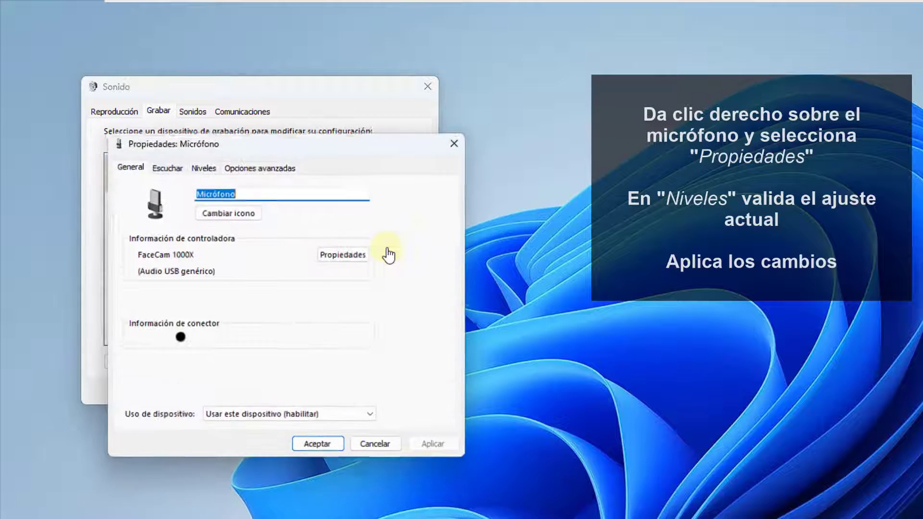
{"action": "left_click", "coordinate": [325, 169]}
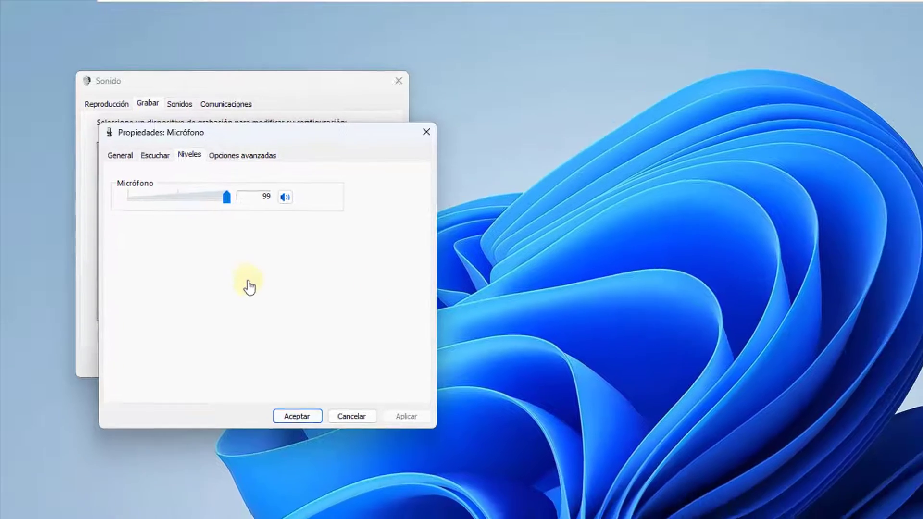
{"action": "key", "text": "Return"}
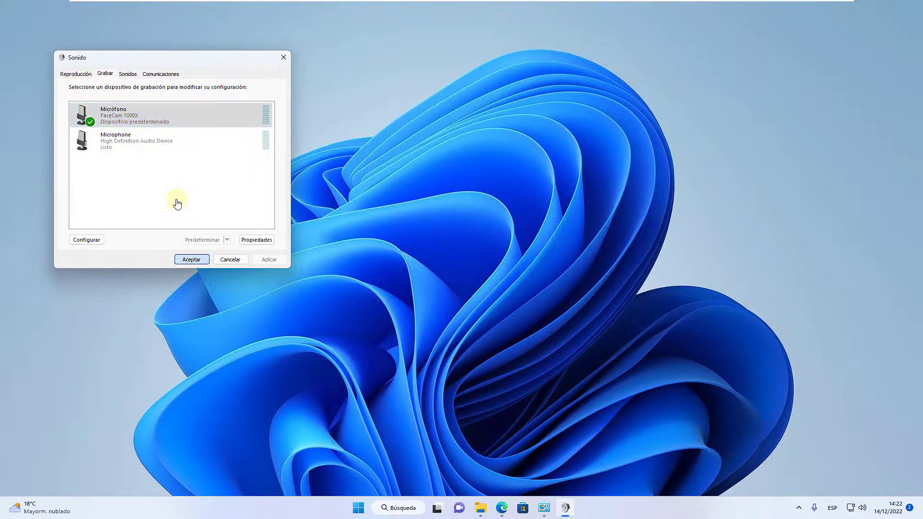
{"action": "key", "text": "Return"}
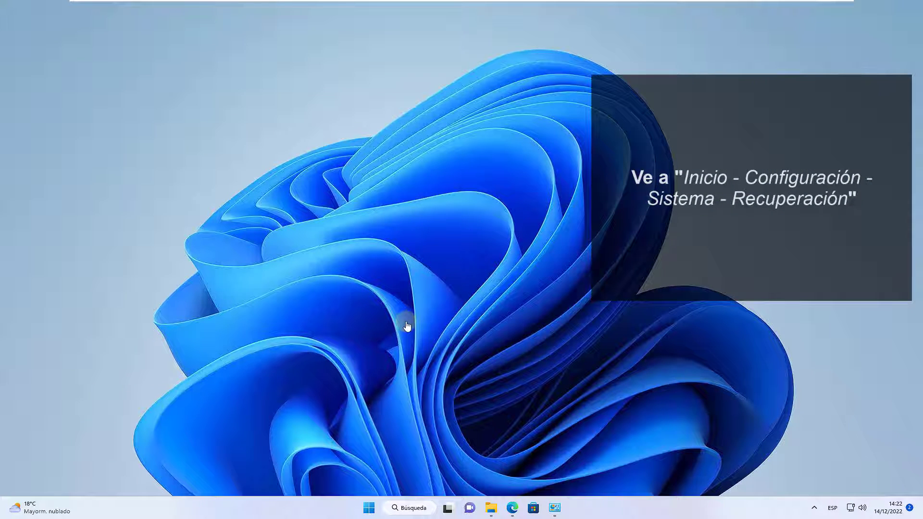
Open the Recuperación page in the Sistema section of Windows Configuración.
{"action": "key", "text": "super"}
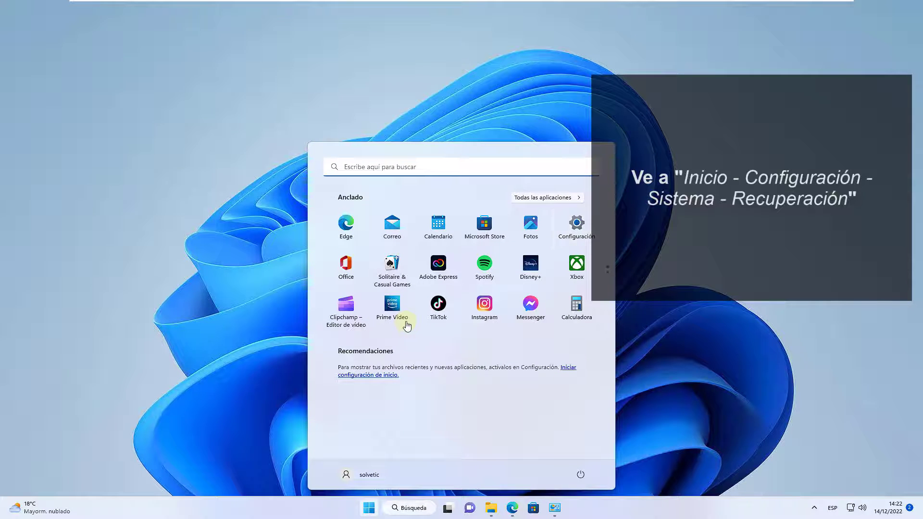
{"action": "key", "text": "super+i"}
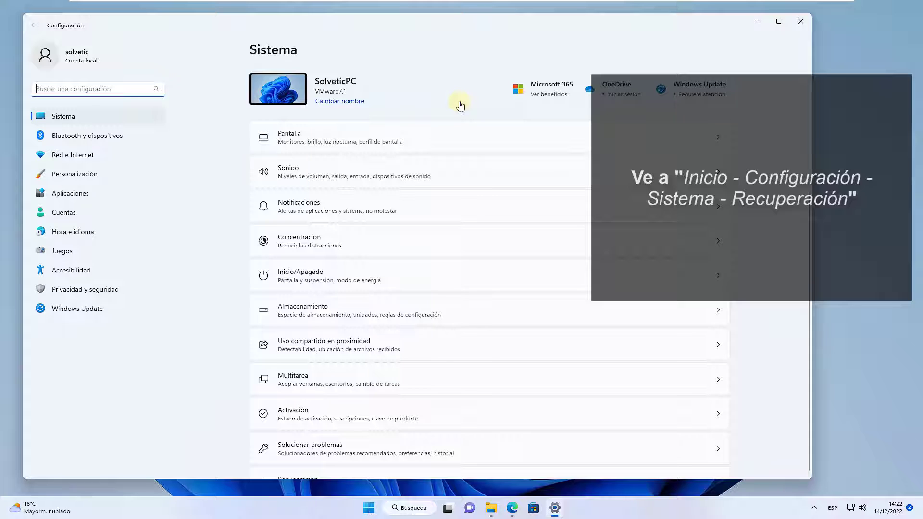
{"action": "scroll", "coordinate": [461, 105], "scroll_direction": "down", "scroll_amount": 3}
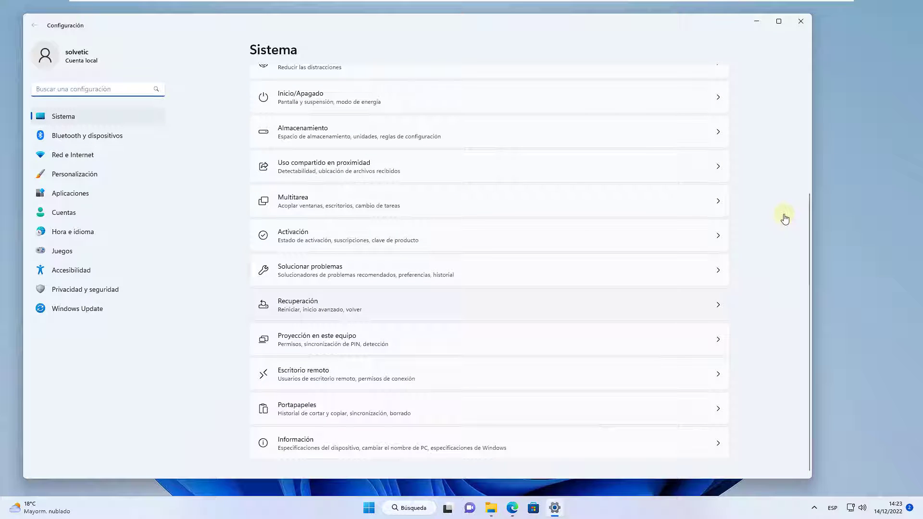
{"action": "left_click", "coordinate": [490, 305]}
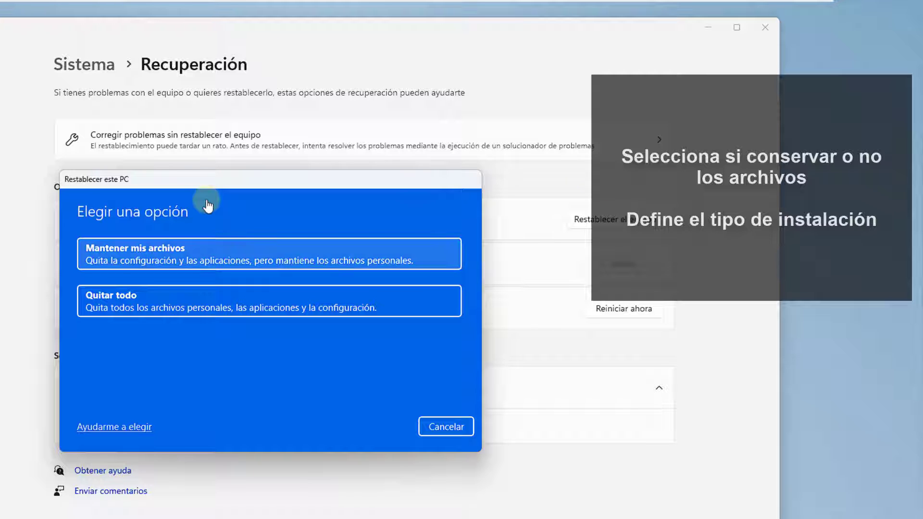
Set up the PC reset with Mantener mis archivos and Reinstalación local, and continue past Configuración adicional with its current settings.
{"action": "key", "text": "Return"}
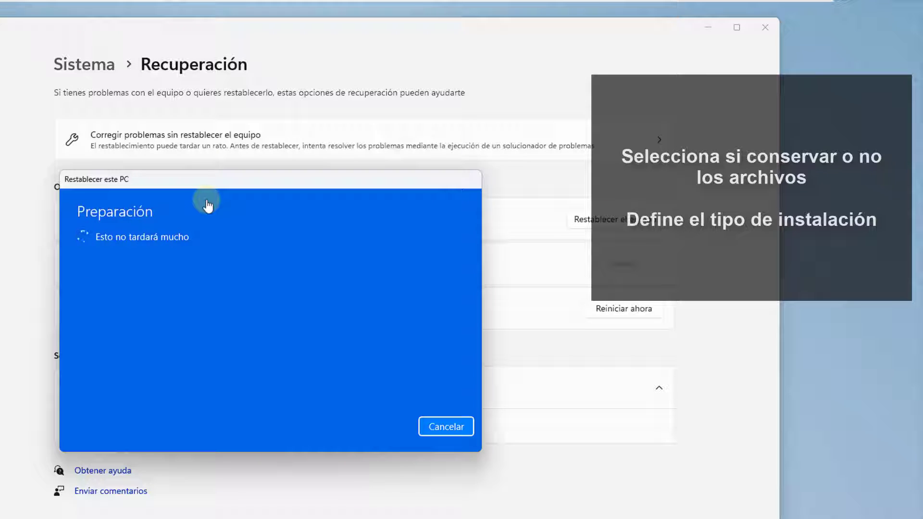
{"action": "key", "text": "Up"}
{"action": "key", "text": "Down"}
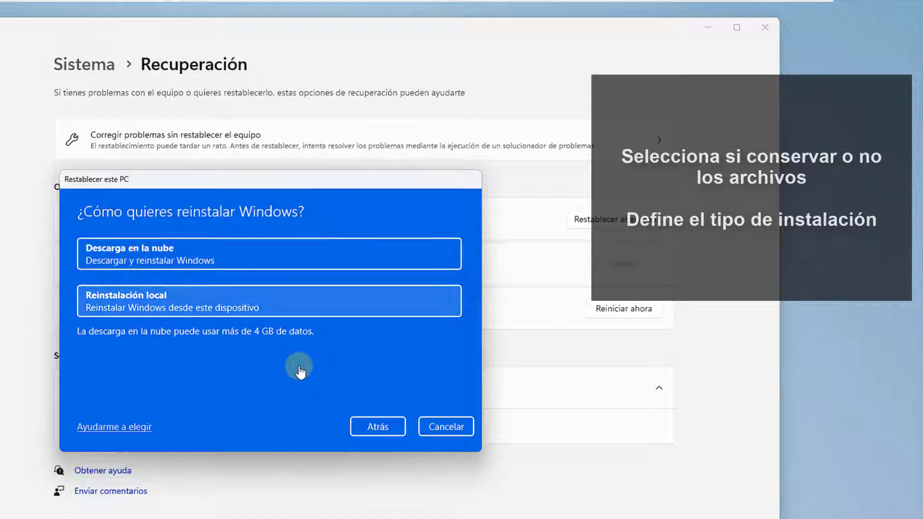
{"action": "key", "text": "Return"}
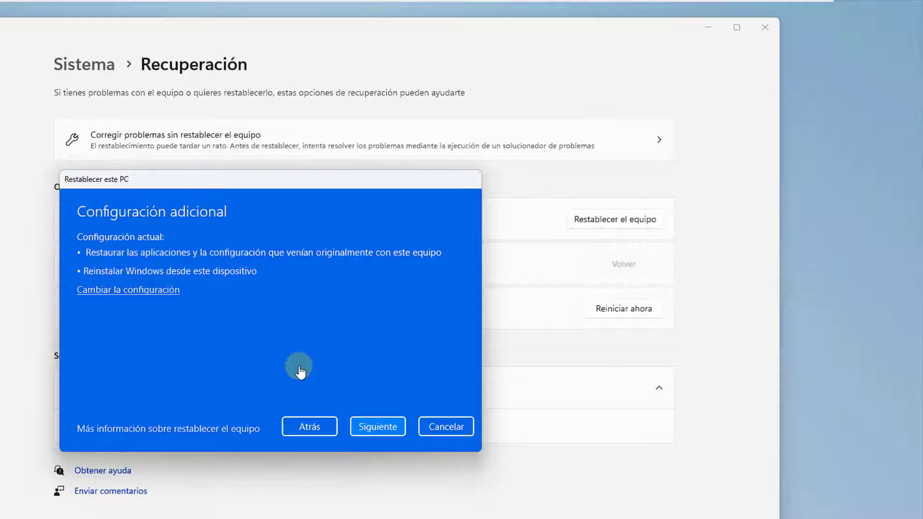
{"action": "key", "text": "Return"}
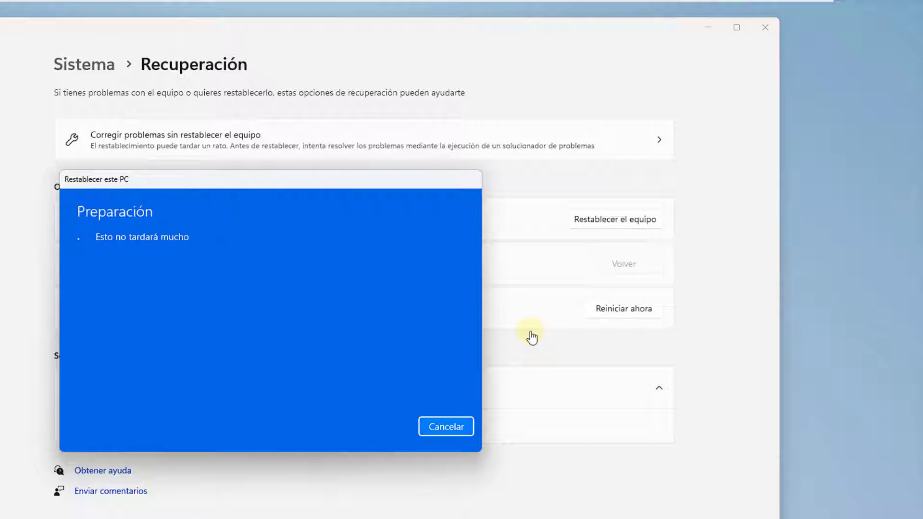